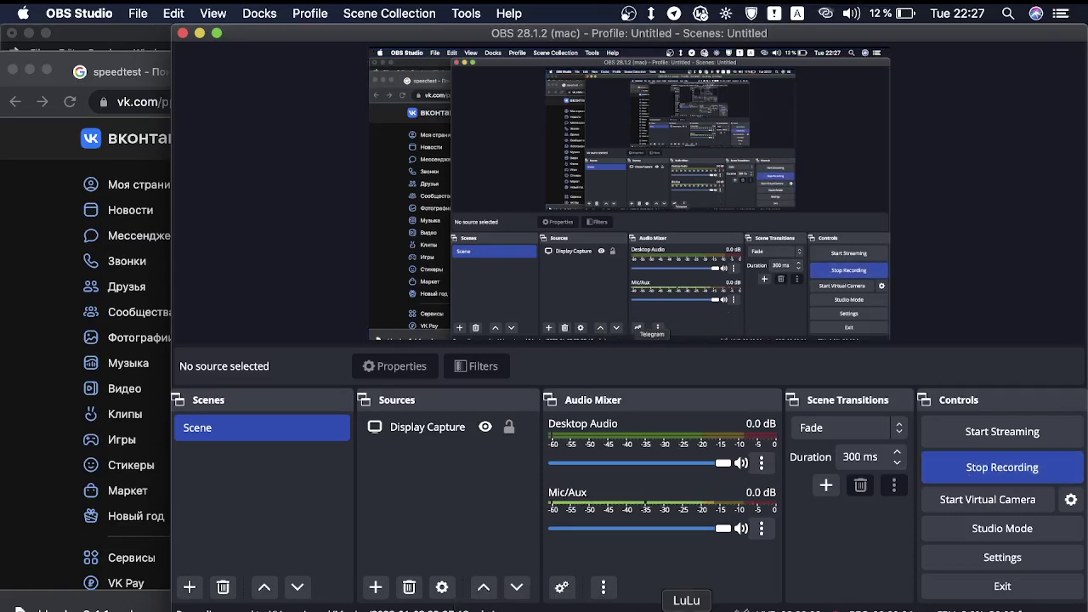
Bring Chrome forward on the ChatGPT 'Python Script' chat with the Blender strawberry script
click(543, 607)
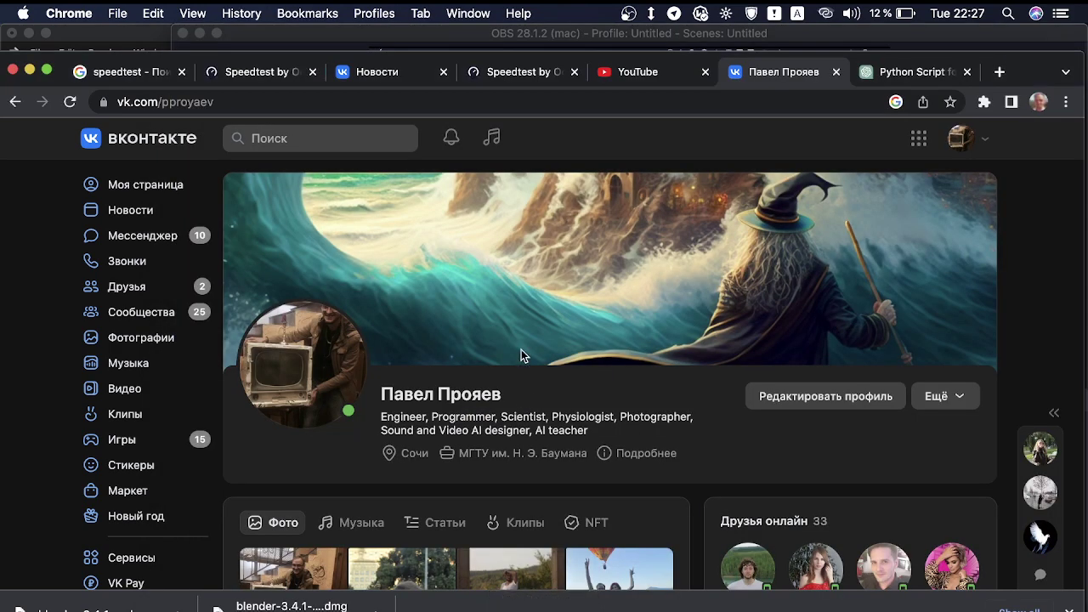
click(914, 71)
Begin the ChatGPT prompt with 'please write', removing stray typed characters
scroll(514, 330, up, 2)
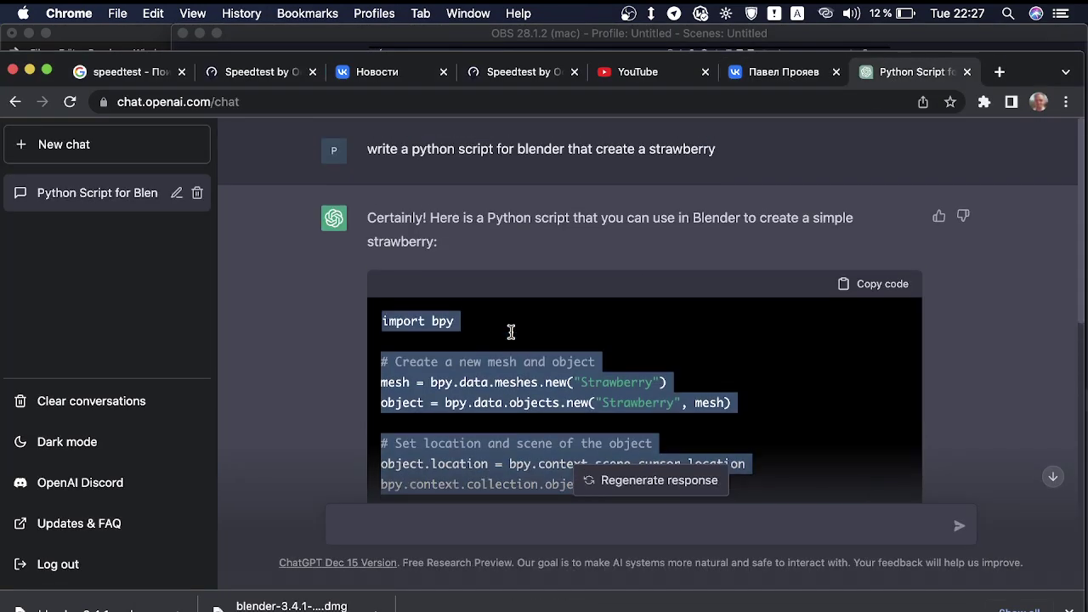
click(355, 522)
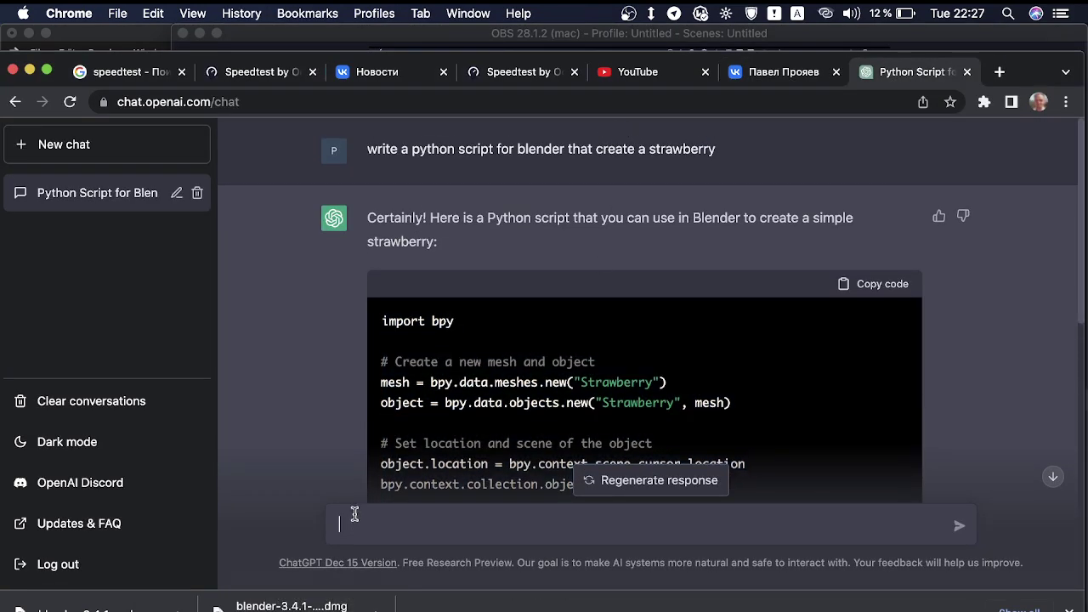
text(ple)
key(BackSpace)
key(BackSpace)
text(lea)
text(se)
text( w)
text(rites)
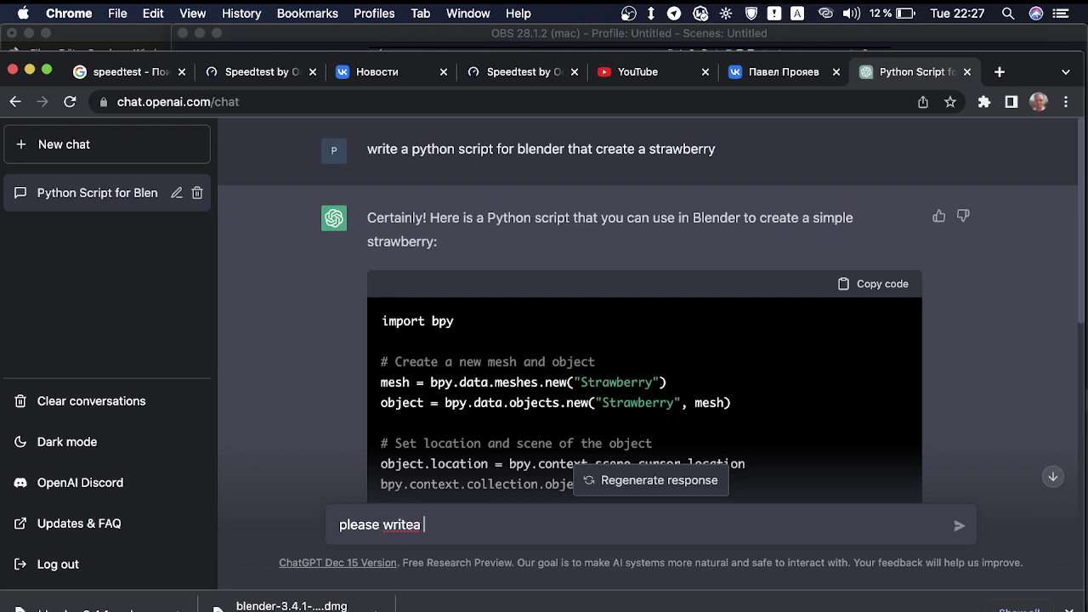
key(BackSpace)
text(z)
key(BackSpace)
key(ctrl+space)
text(я)
key(BackSpace)
key(ctrl+space)
Continue the prompt with 'a python script which generate a spaceship simple model'
text(a python sc)
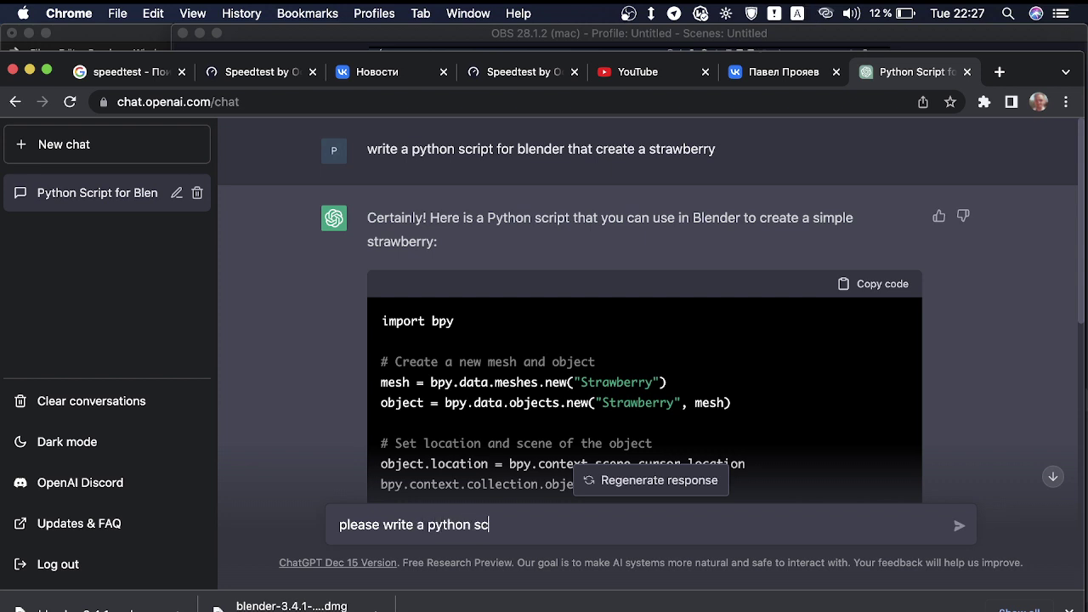
text(ript )
text(wh)
text(ich )
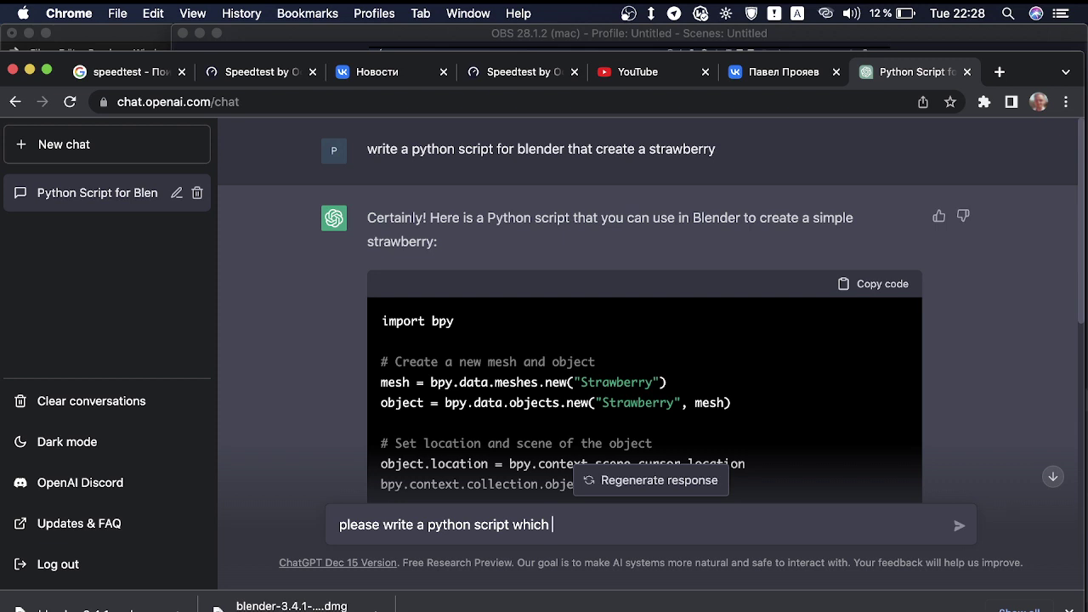
text(genera)
text(te )
text(spae)
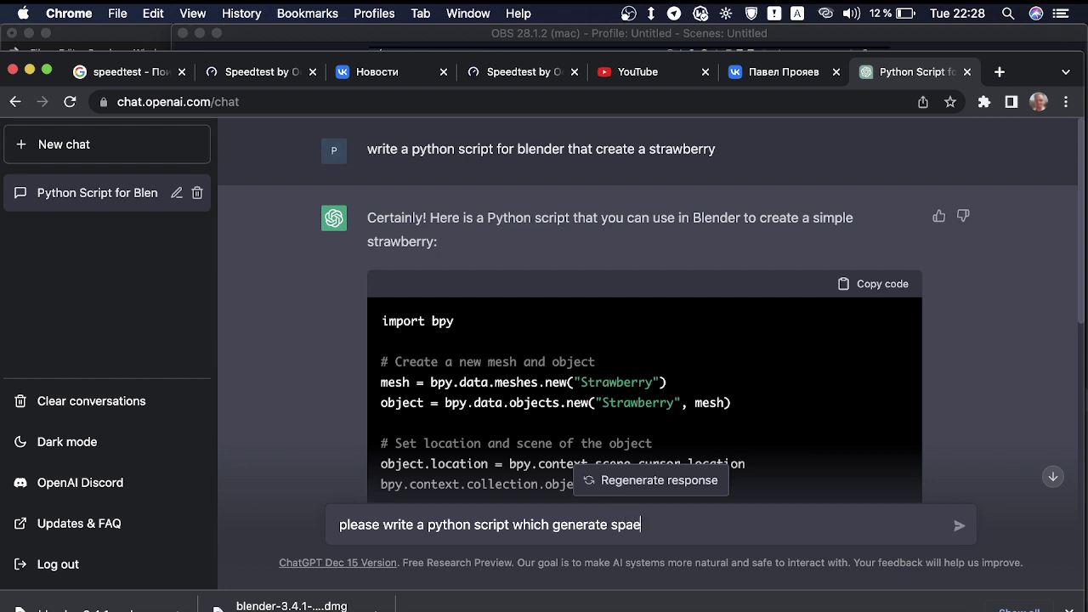
key(BackSpace)
text(cesh)
text(ip on)
key(BackSpace)
key(BackSpace)
key(Left)
key(Left)
key(Left)
text(a)
key(Right)
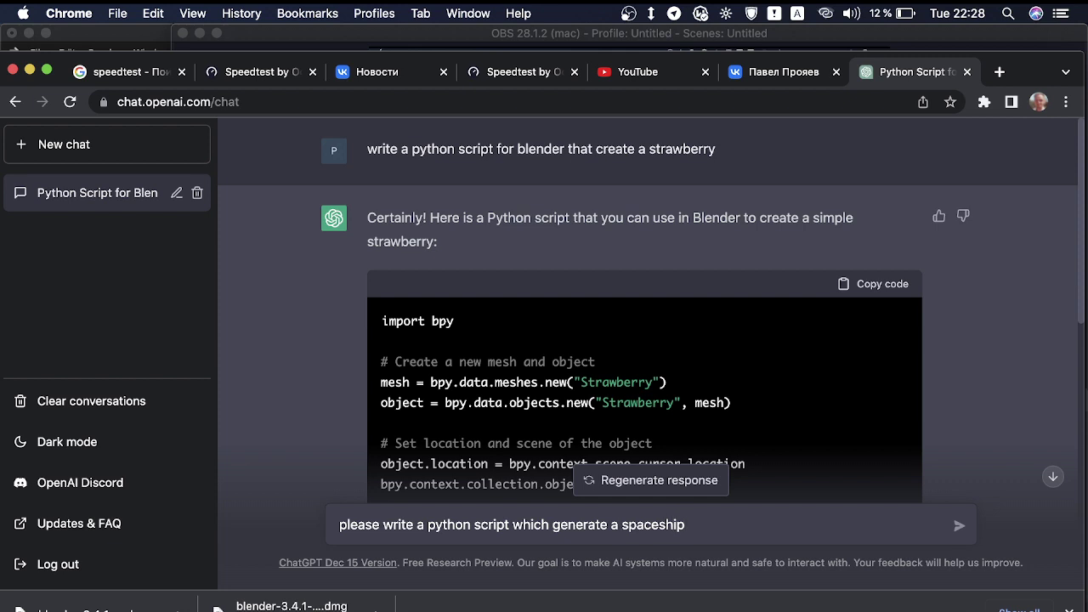
text(simple model)
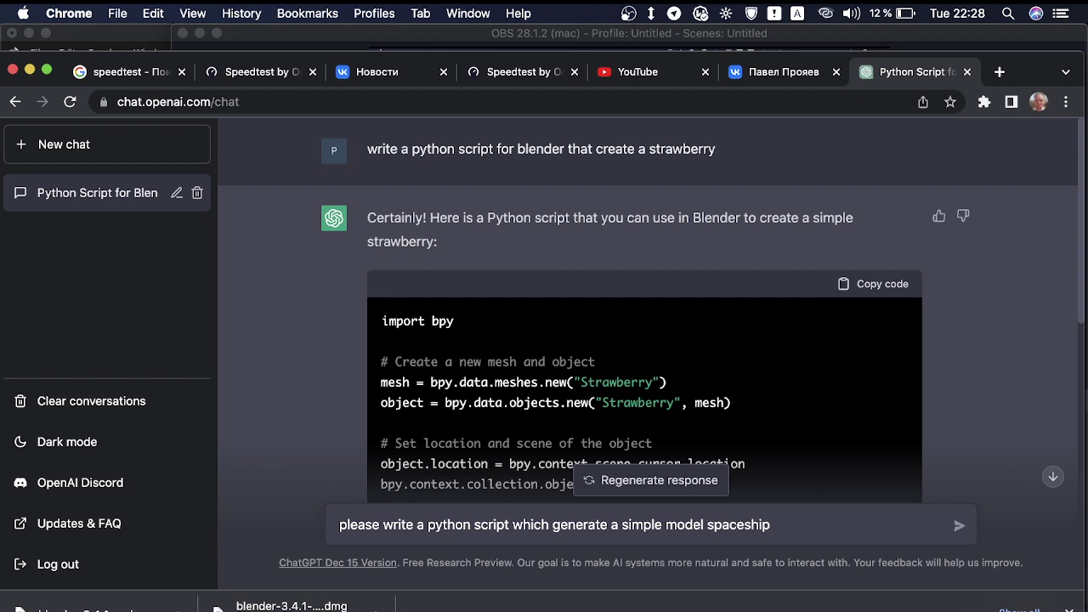
Insert 'imperior army' before spaceship, then type 'imperio' into a new tab
click(707, 524)
text(proc)
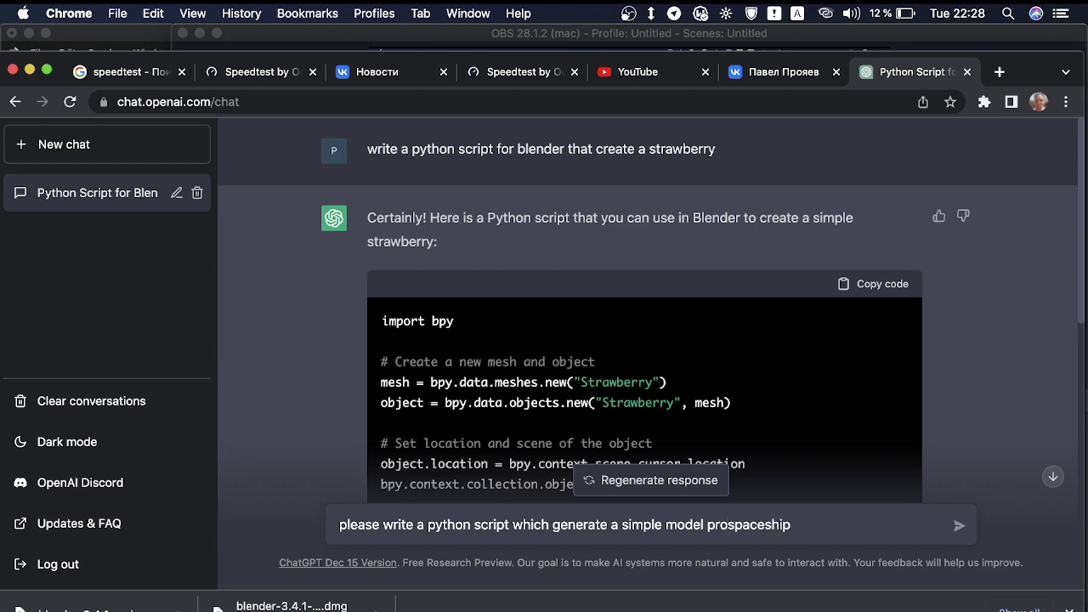
key(BackSpace)
key(BackSpace)
key(BackSpace)
key(BackSpace)
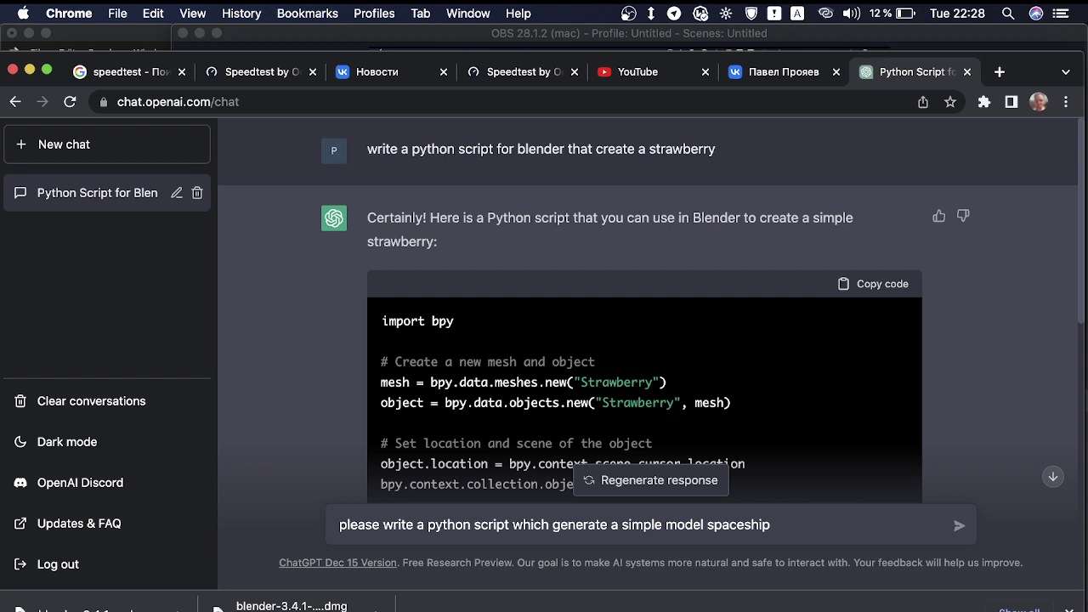
text(imper)
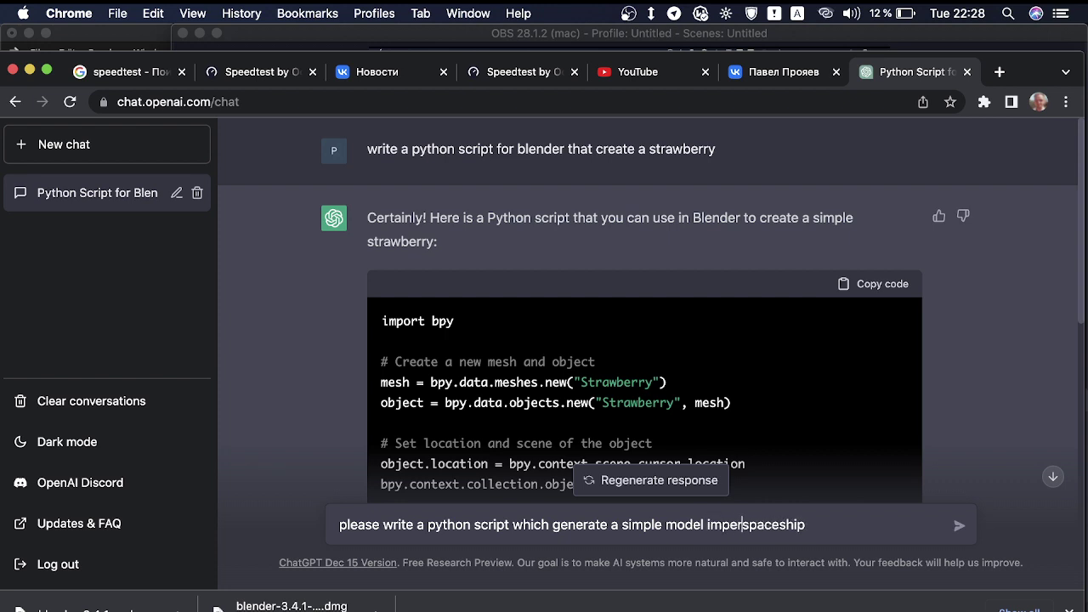
text(ior sar)
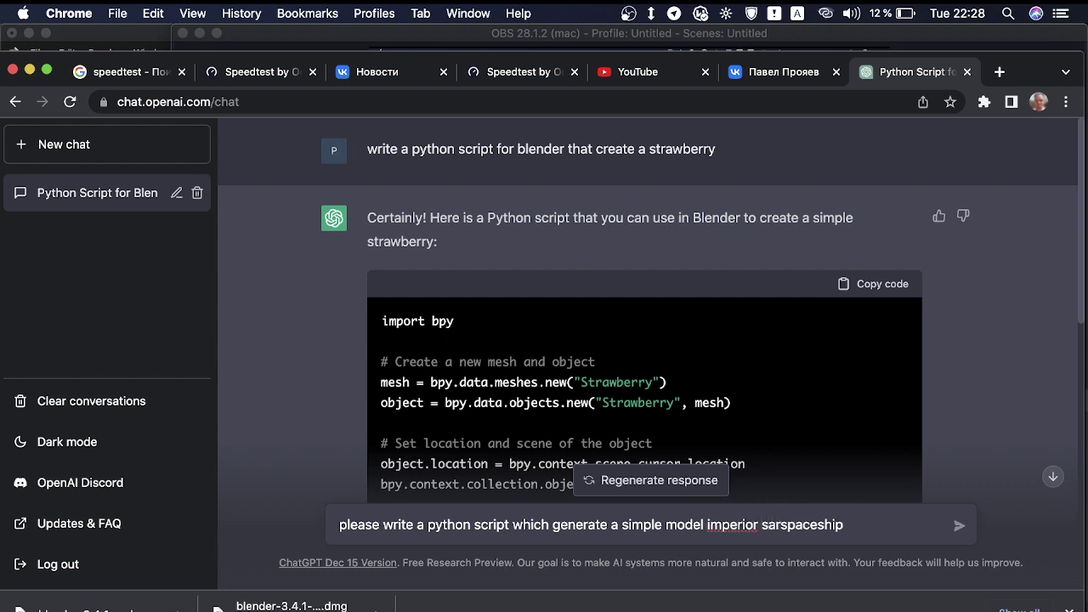
text(my)
click(766, 524)
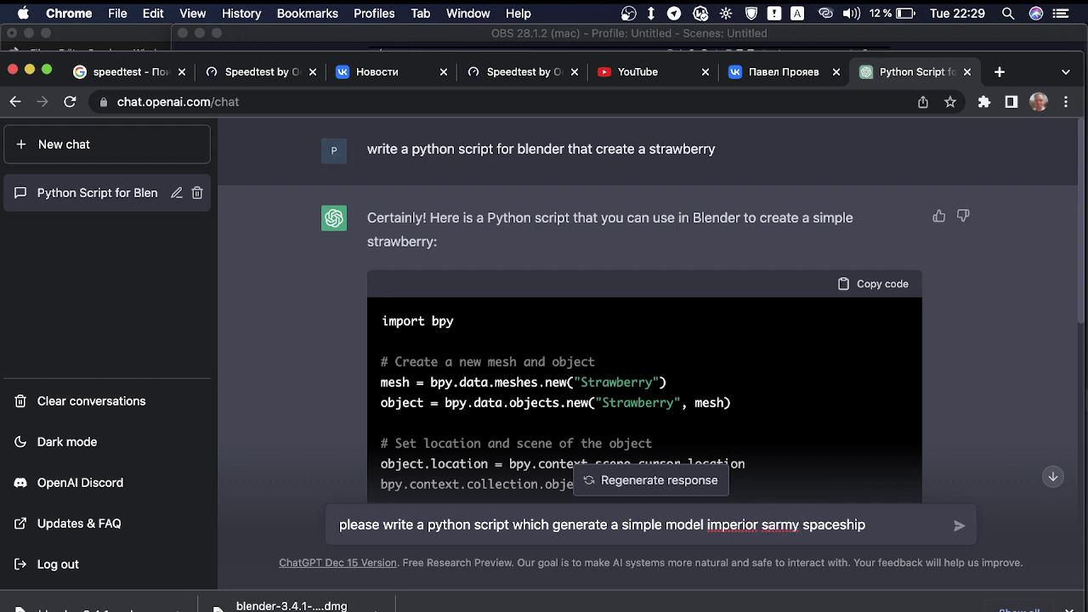
key(BackSpace)
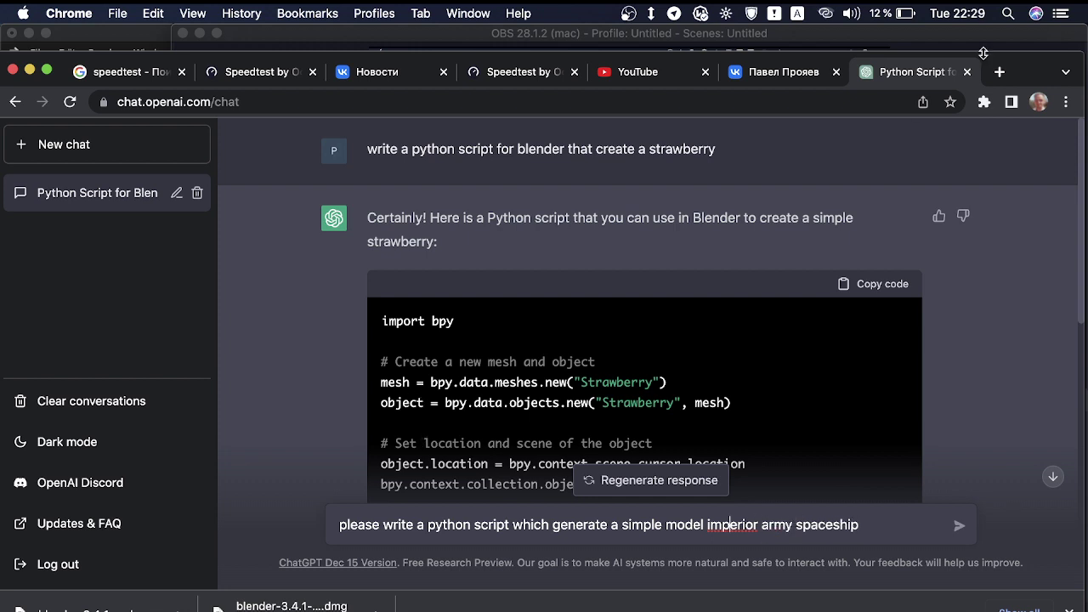
click(999, 72)
text(impe)
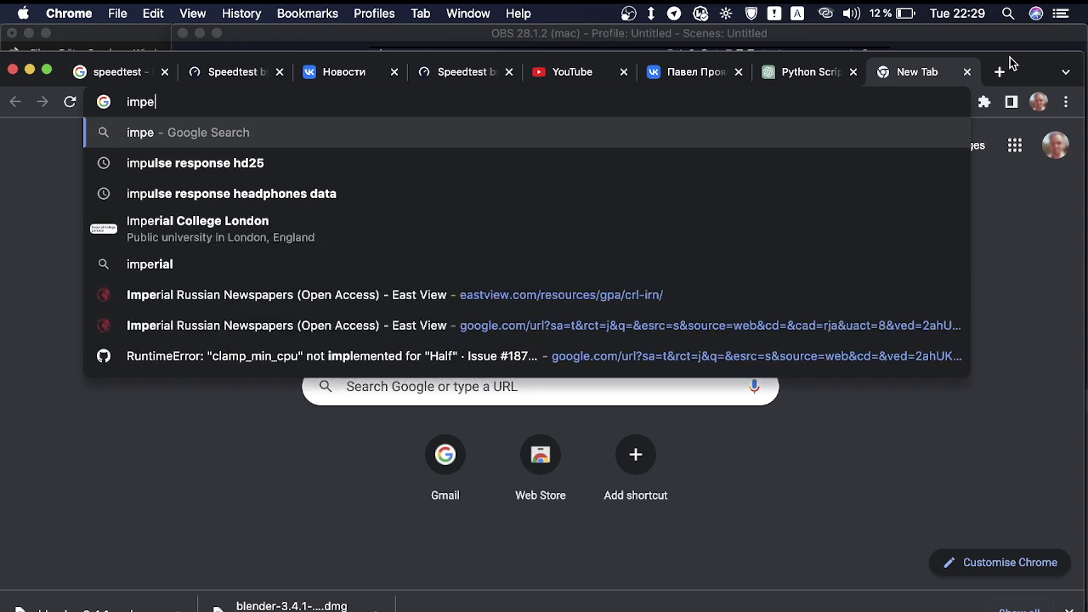
text(rio)
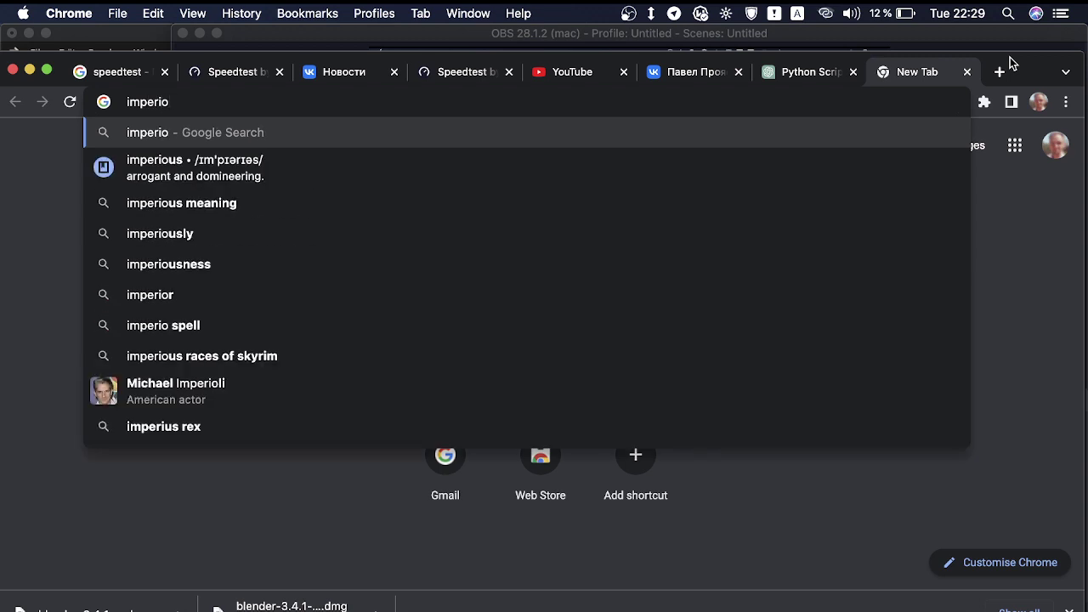
Check Chrome's spelling suggestions for 'imperio', then return to the ChatGPT chat
key(Down)
key(Down)
key(Down)
key(Down)
key(super+a)
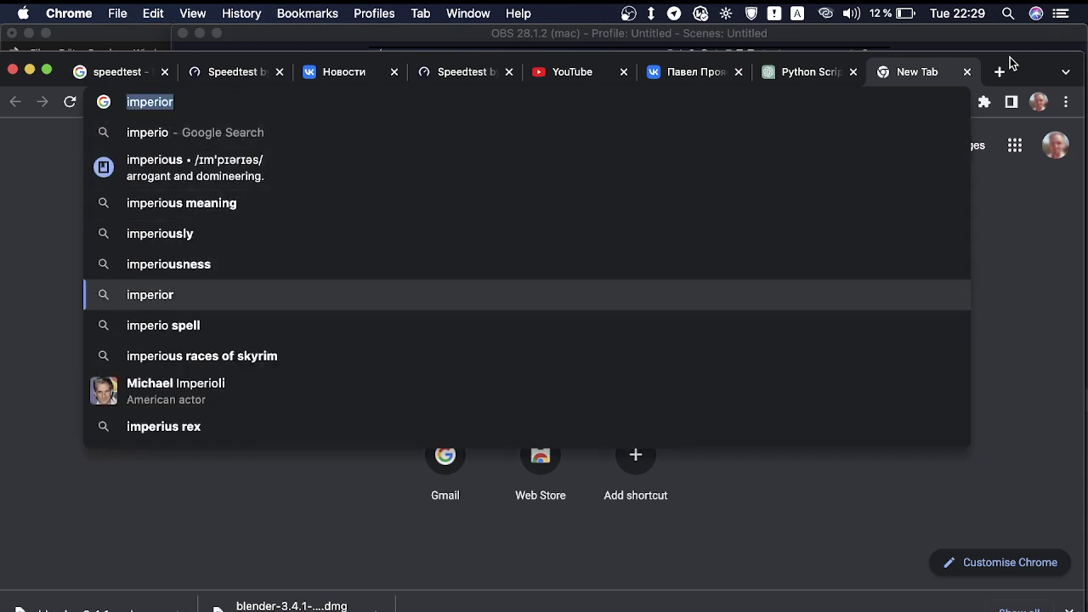
click(814, 73)
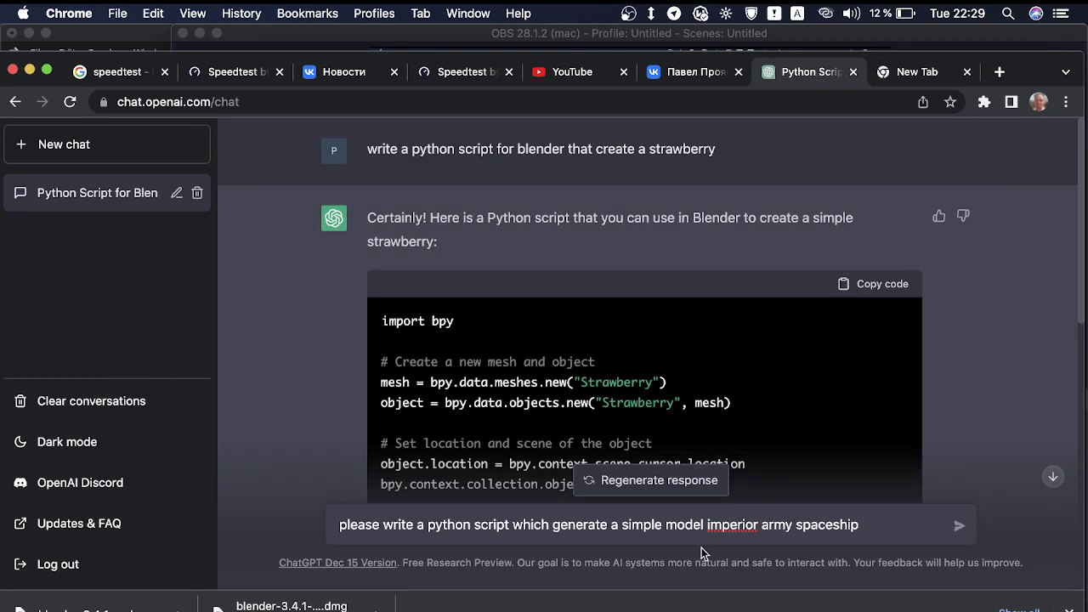
Send the spaceship prompt, then select the returned cube-based Spaceship script for Blender
click(959, 522)
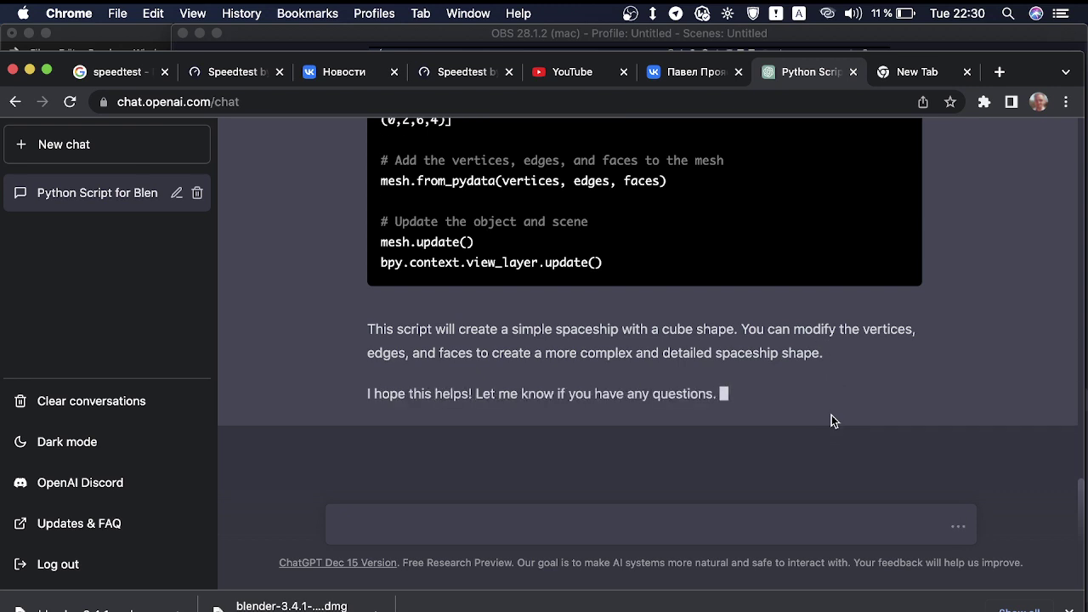
scroll(831, 414, up, 5)
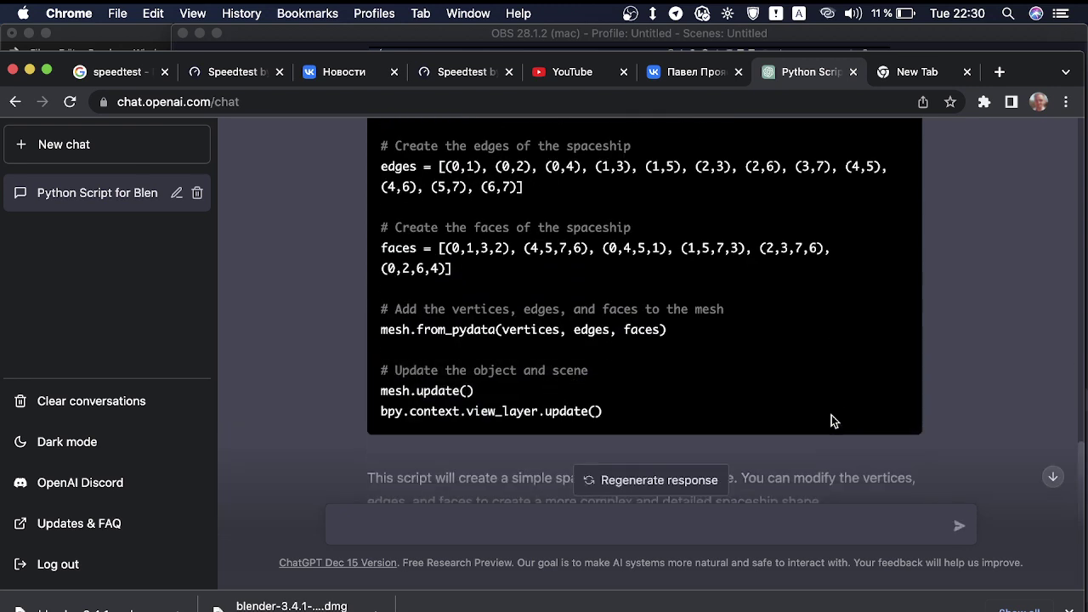
drag(652, 403, 527, 301)
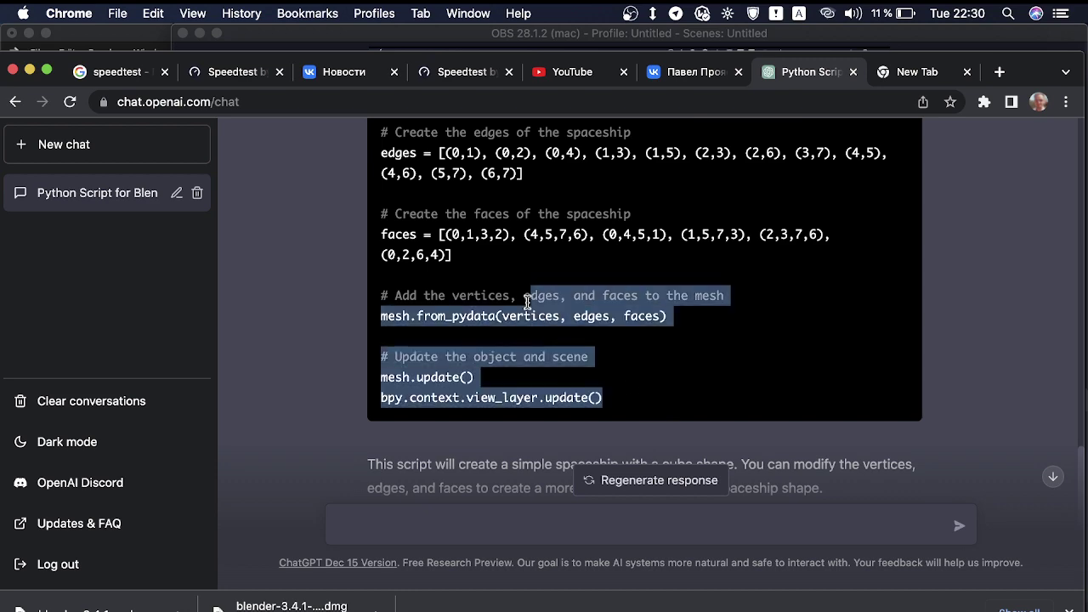
scroll(527, 303, up, 10)
scroll(425, 281, down, 1)
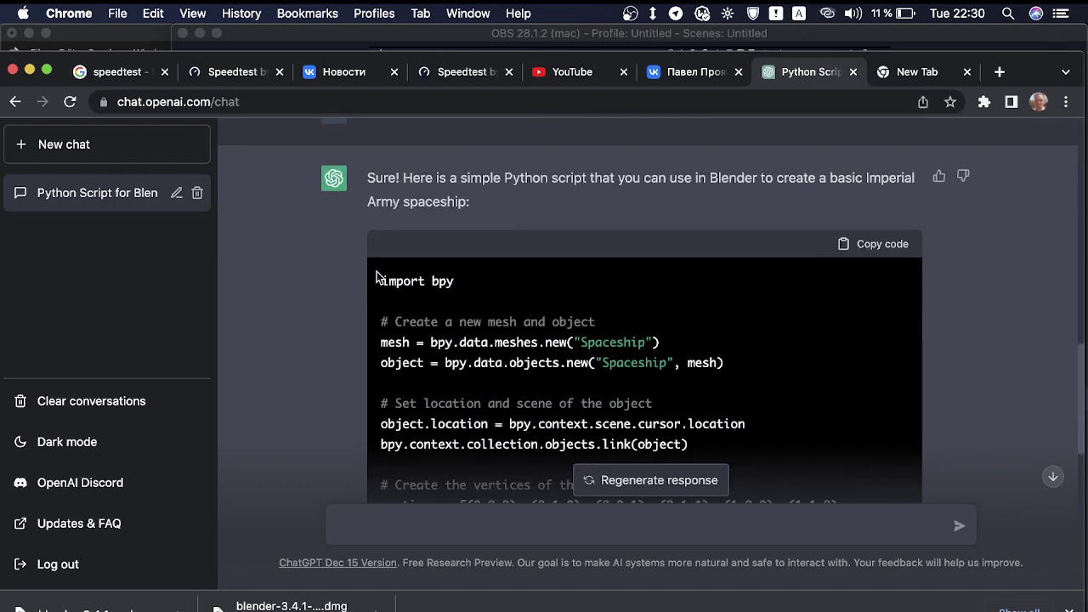
drag(379, 281, 466, 358)
key(super+c)
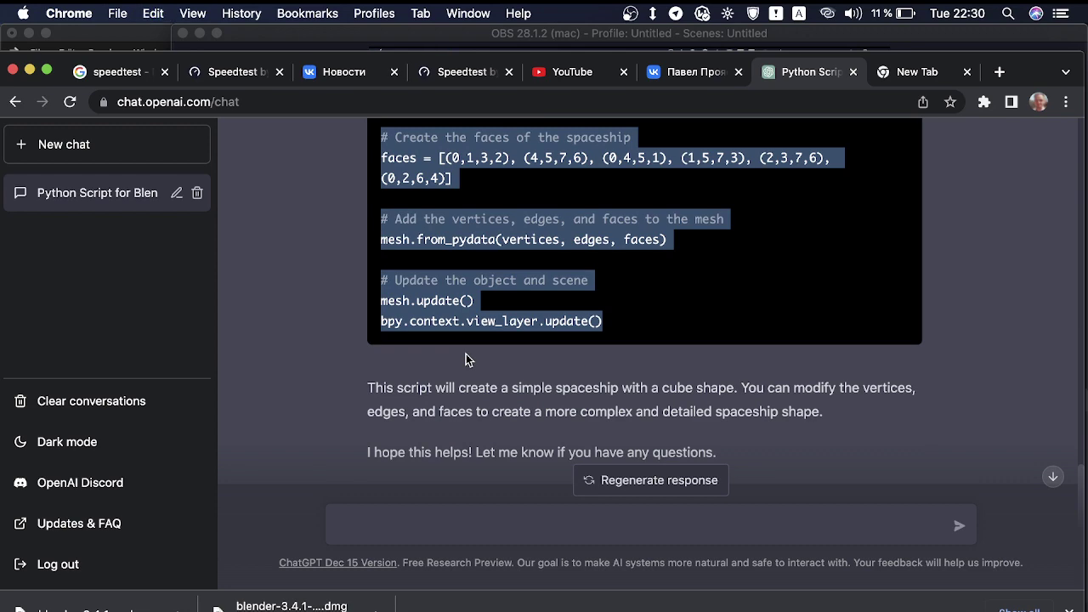
click(735, 608)
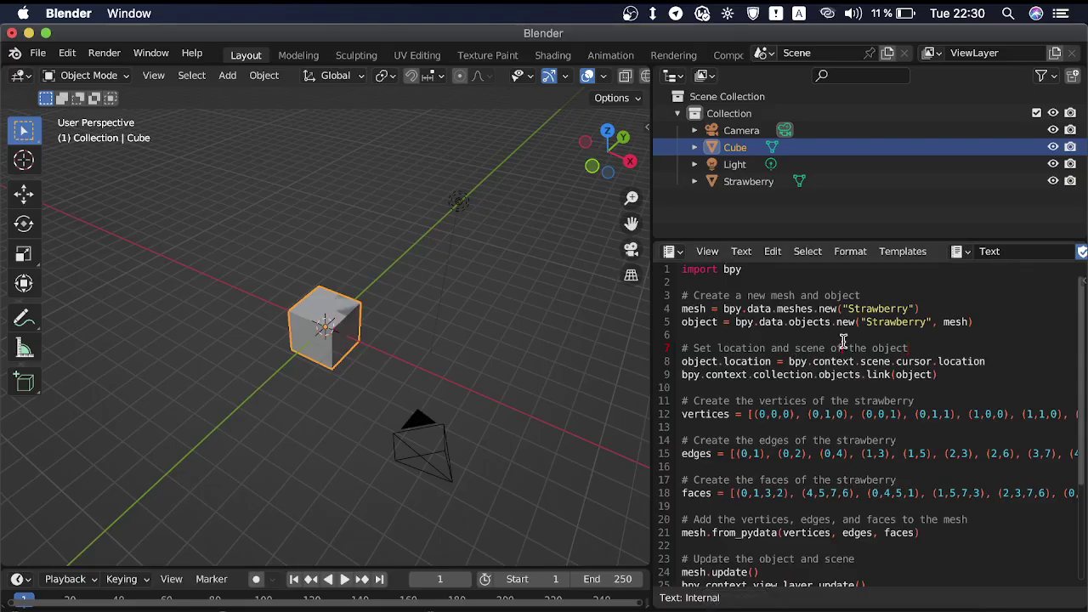
Replace the strawberry script with the pasted Spaceship code and run it
key(super+a)
key(super+v)
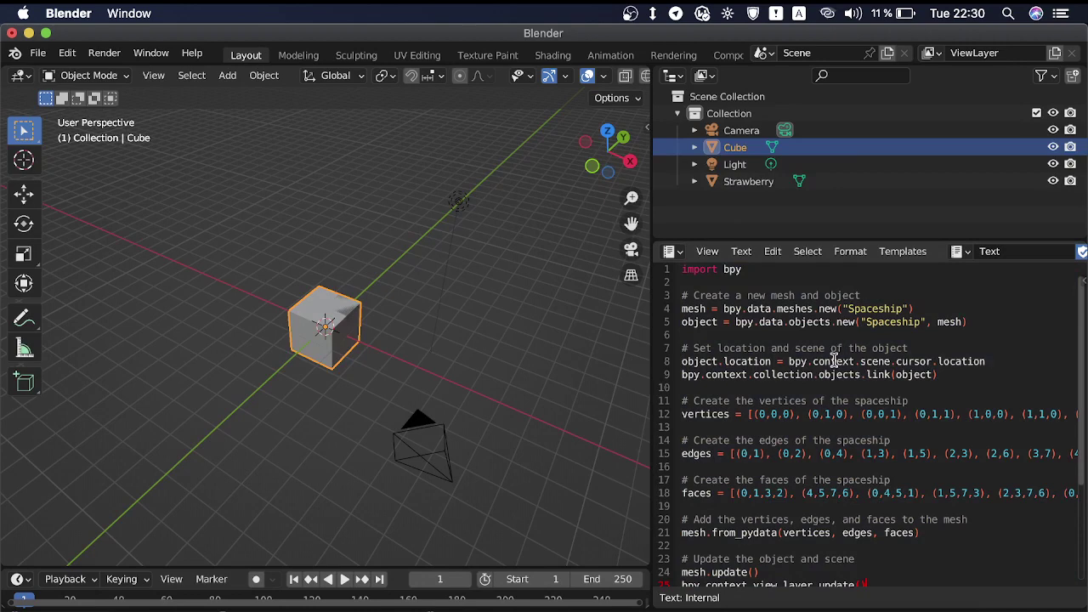
scroll(804, 425, down, 5)
scroll(801, 425, up, 3)
scroll(779, 323, up, 1)
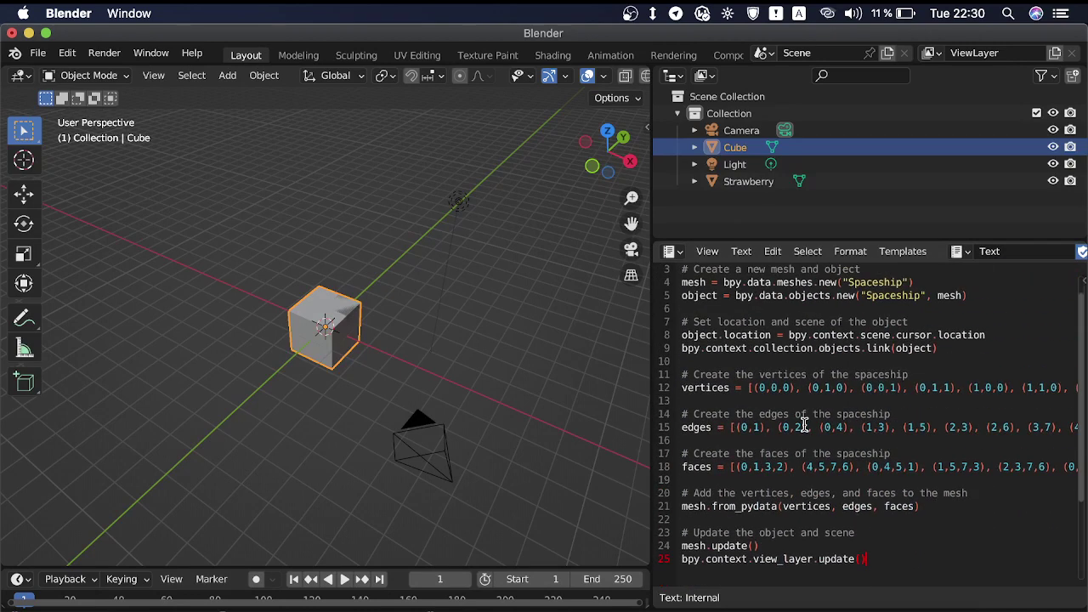
click(742, 251)
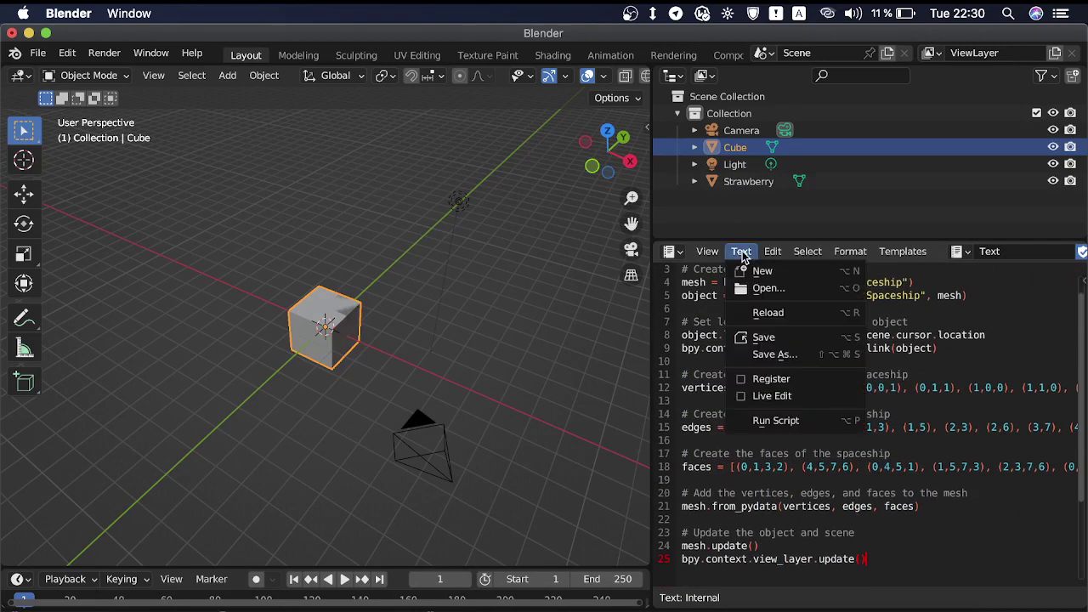
click(767, 420)
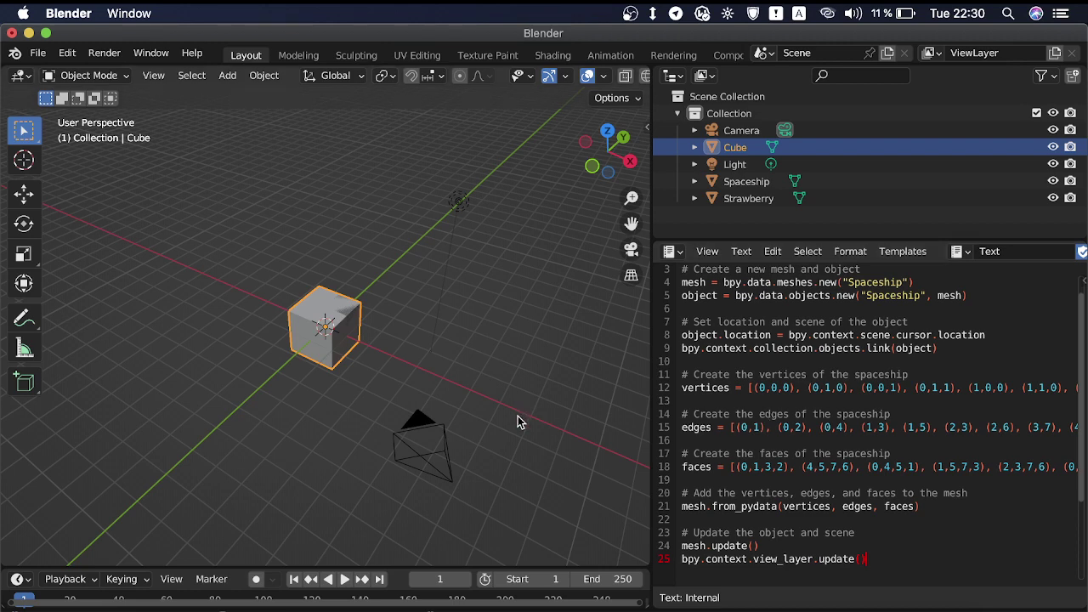
Box-select Camera, Cube, Light, Spaceship and Strawberry together in the viewport
click(441, 385)
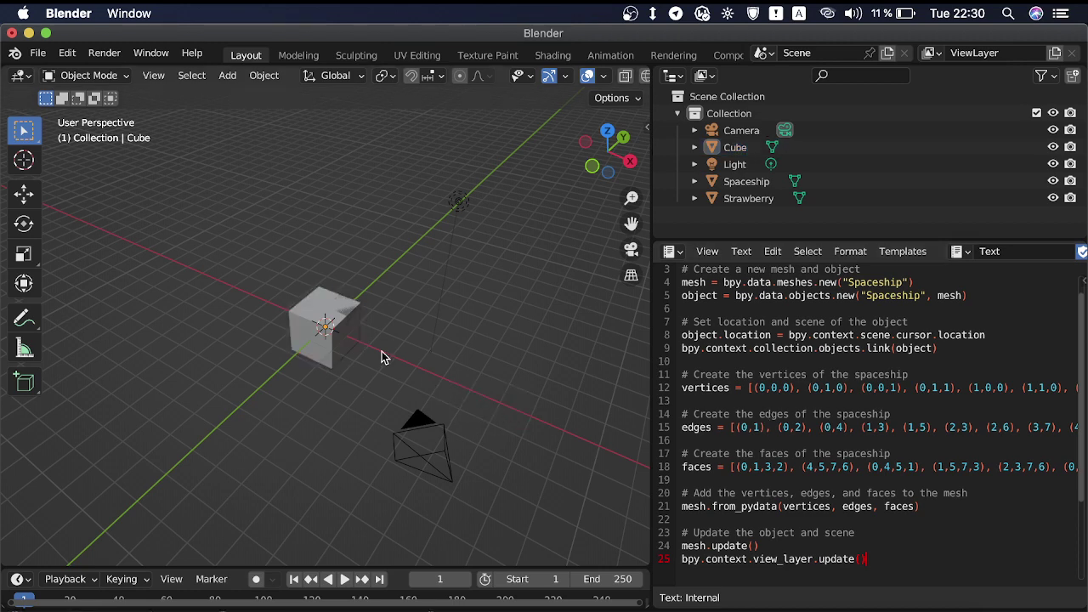
click(728, 360)
scroll(727, 354, up, 1)
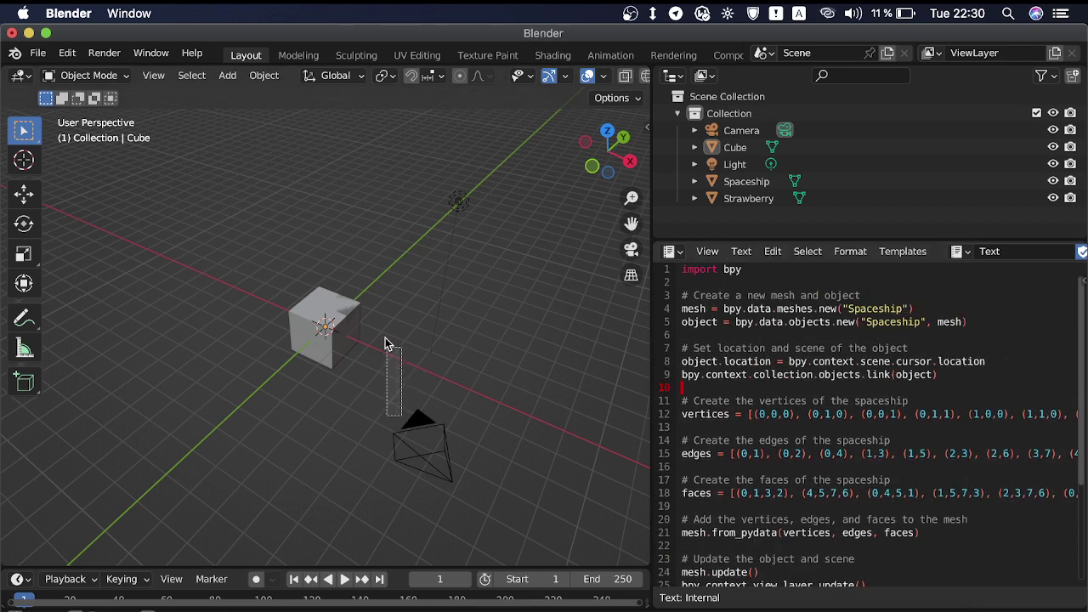
drag(385, 342, 475, 505)
drag(393, 360, 512, 508)
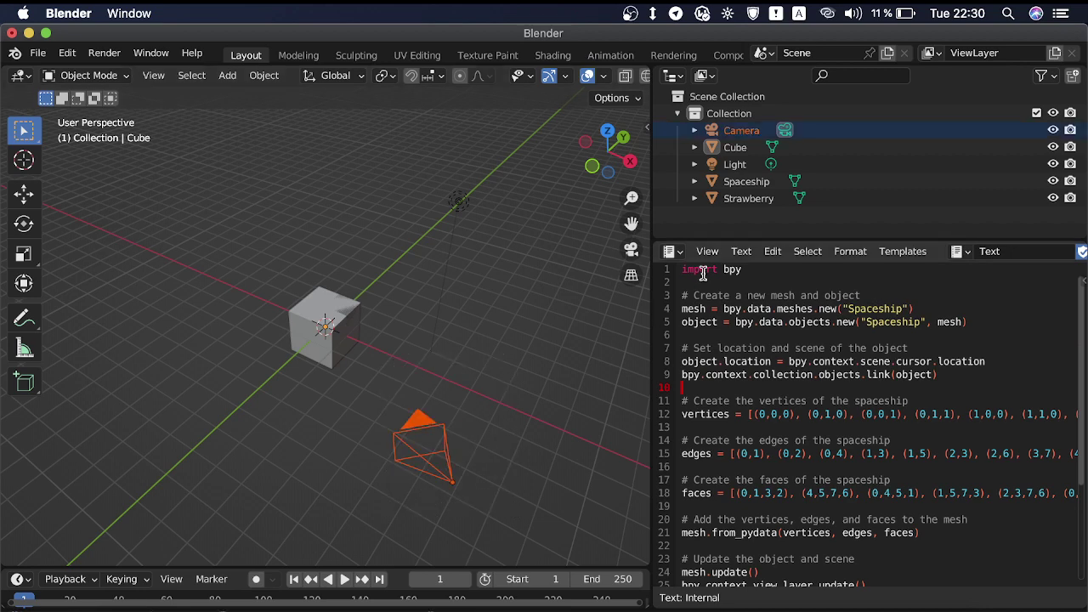
click(764, 198)
click(735, 149)
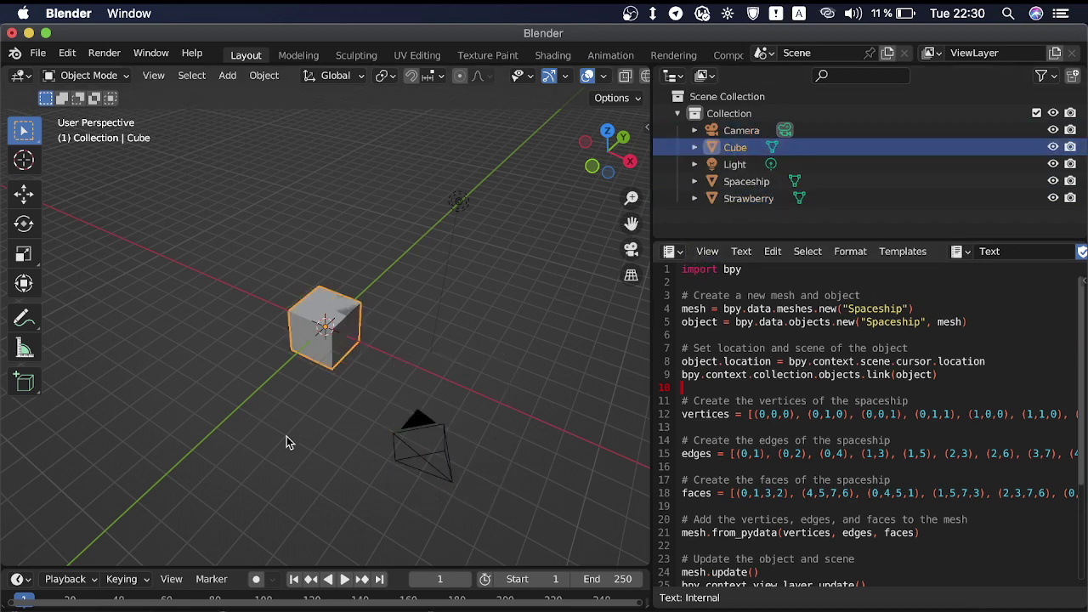
drag(297, 242, 537, 460)
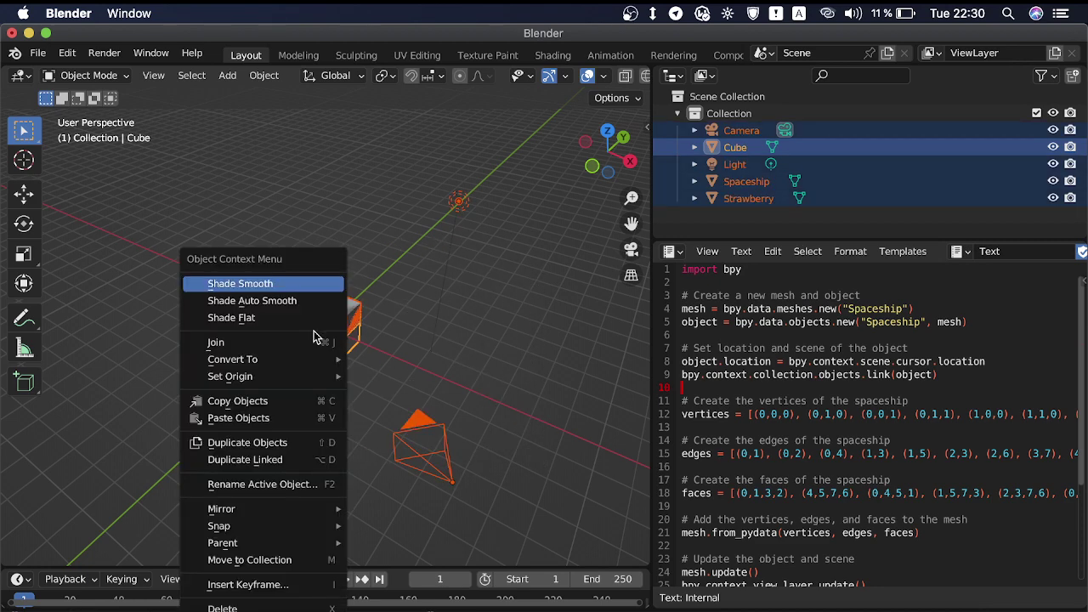
Delete all selected objects and rerun the script to create the Spaceship
mouse_move(224, 524)
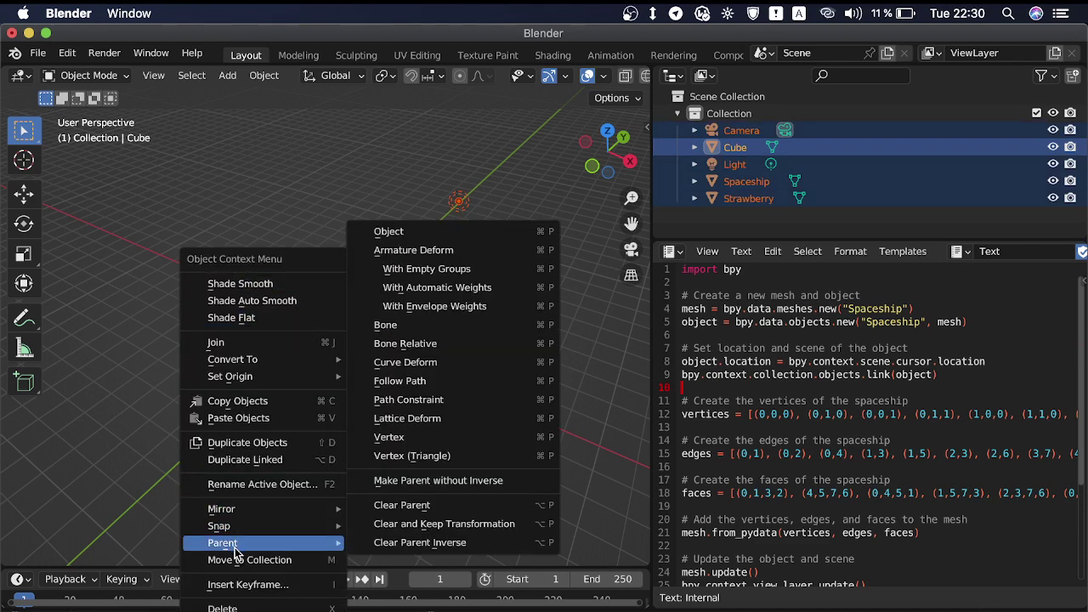
click(230, 608)
click(759, 371)
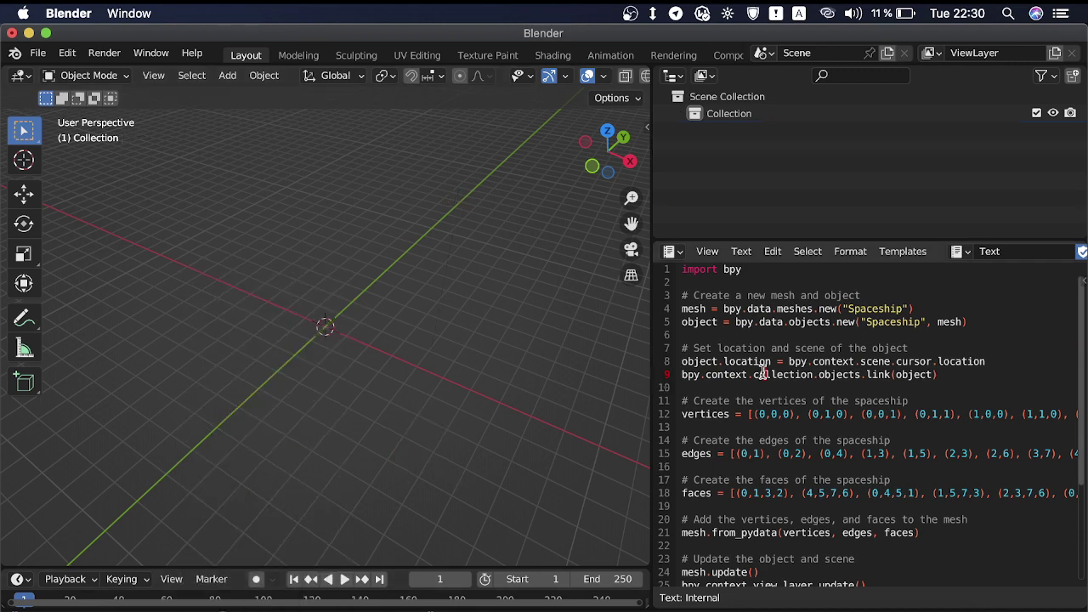
click(739, 252)
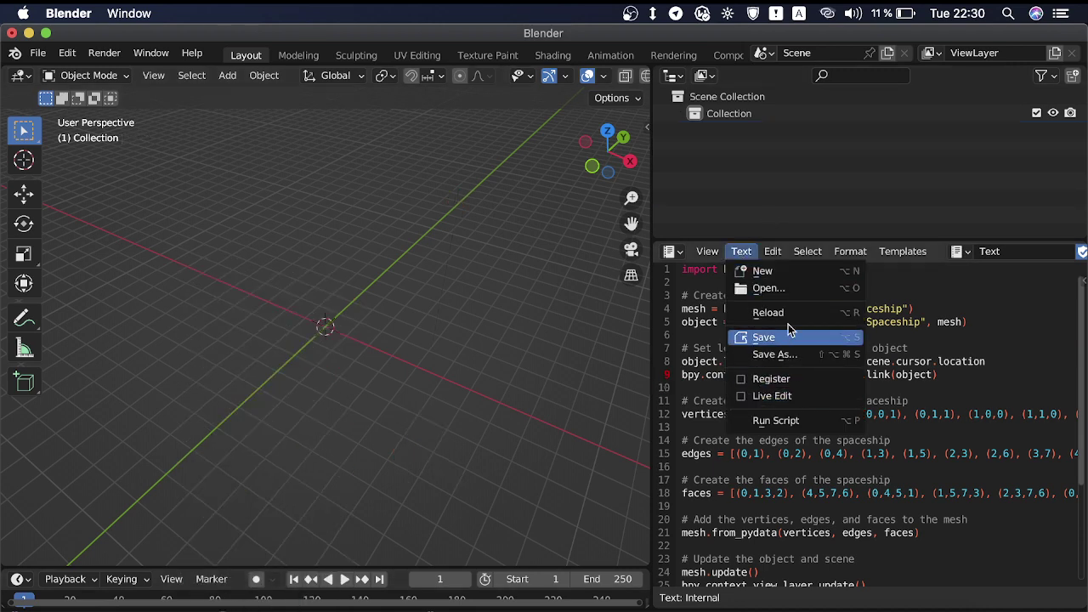
click(762, 422)
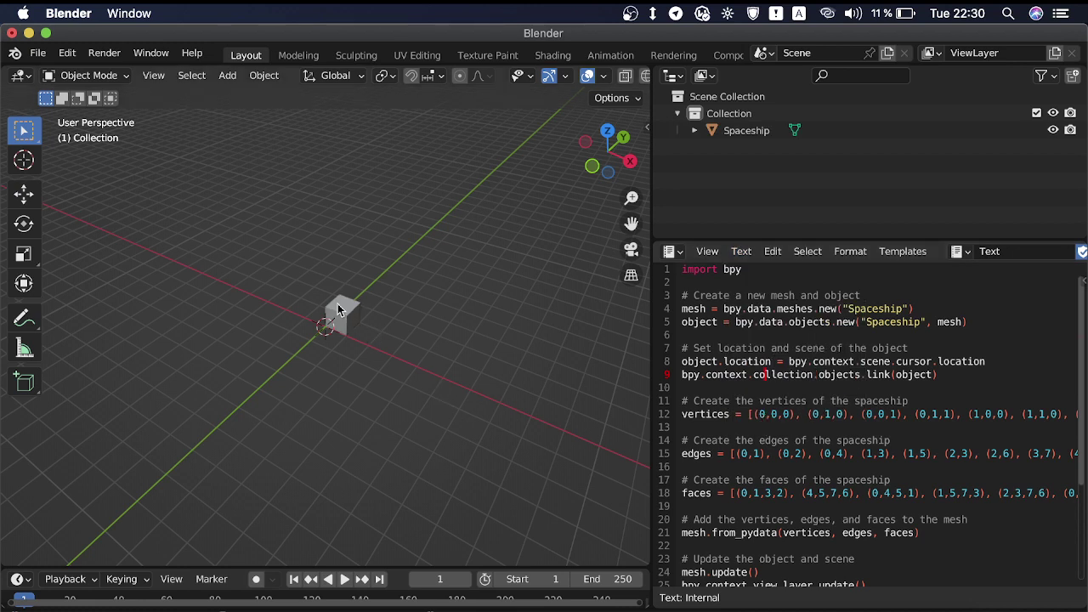
Zoom in on the new Spaceship cube and inspect its vertices list in the script
click(355, 308)
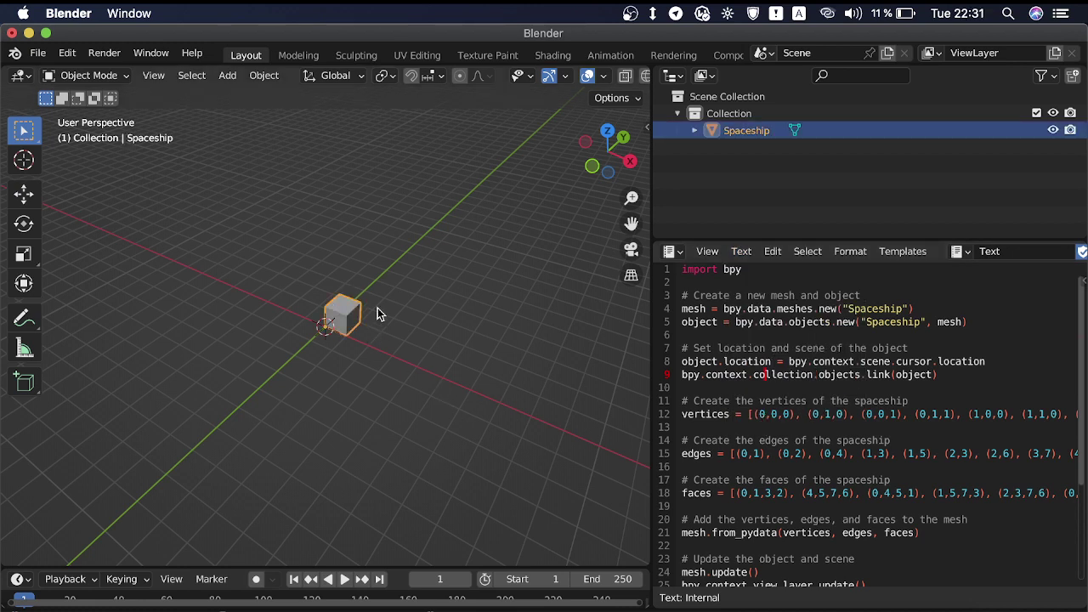
click(369, 347)
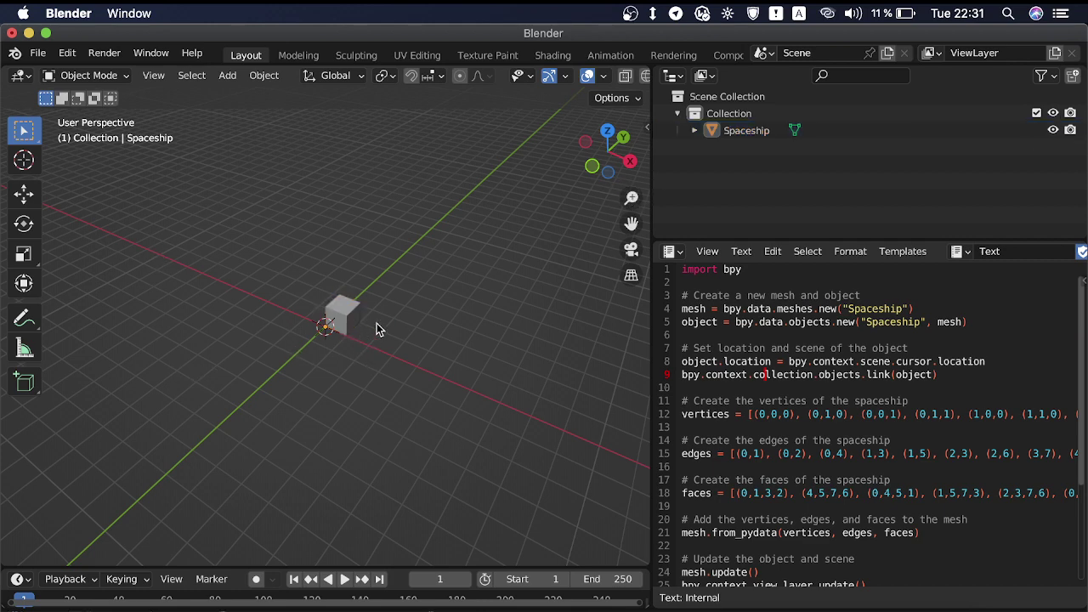
scroll(377, 329, up, 2)
scroll(376, 330, up, 1)
scroll(376, 330, up, 2)
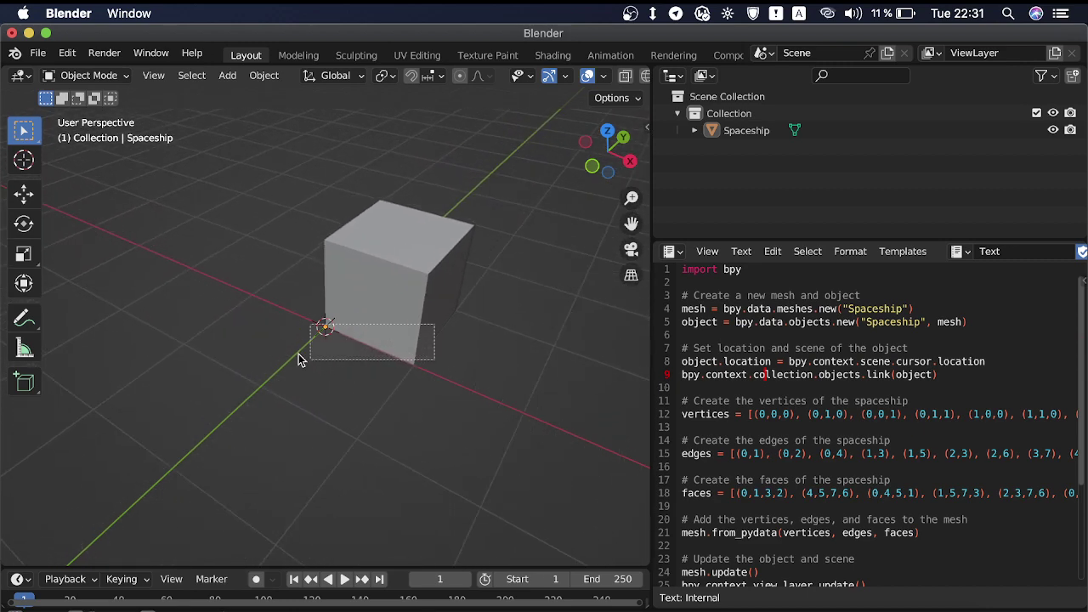
click(435, 338)
scroll(777, 427, down, 5)
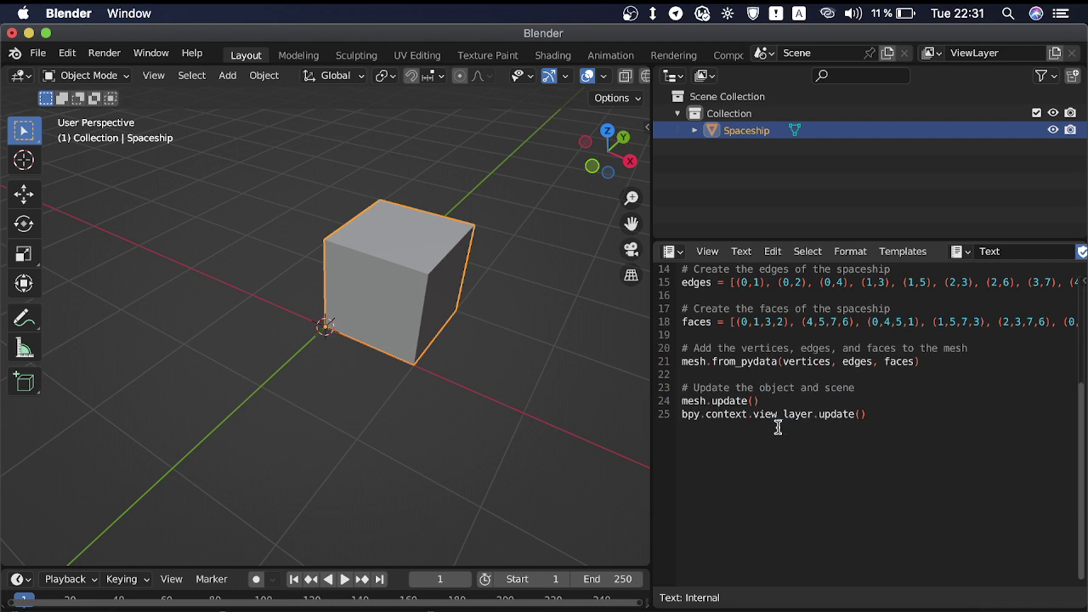
scroll(777, 428, up, 5)
click(763, 414)
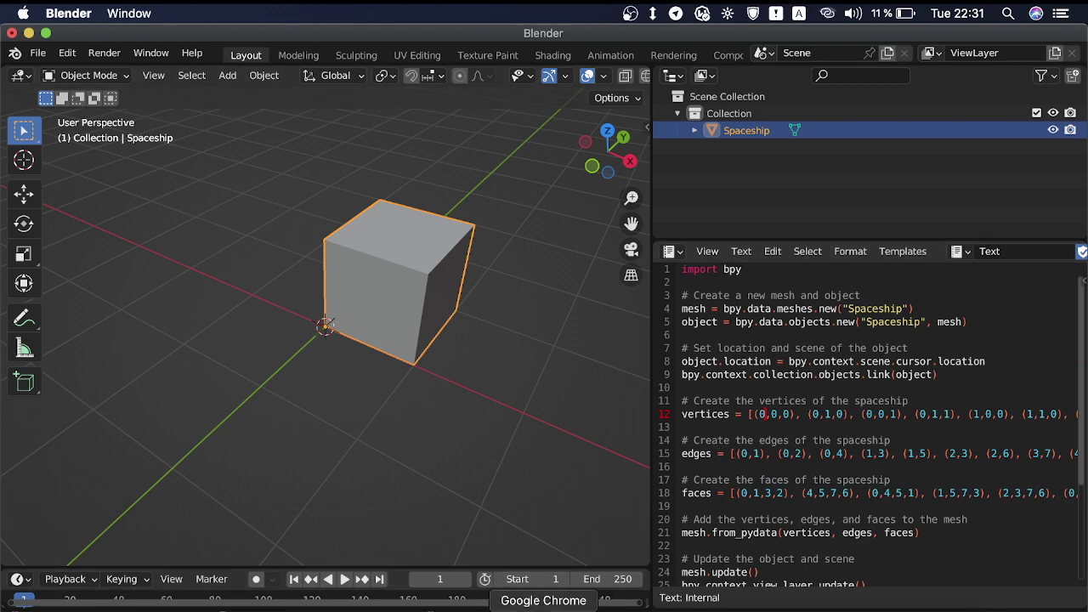
Draft the ChatGPT reply 'this is not s spaceship', then go to the new tab
click(543, 607)
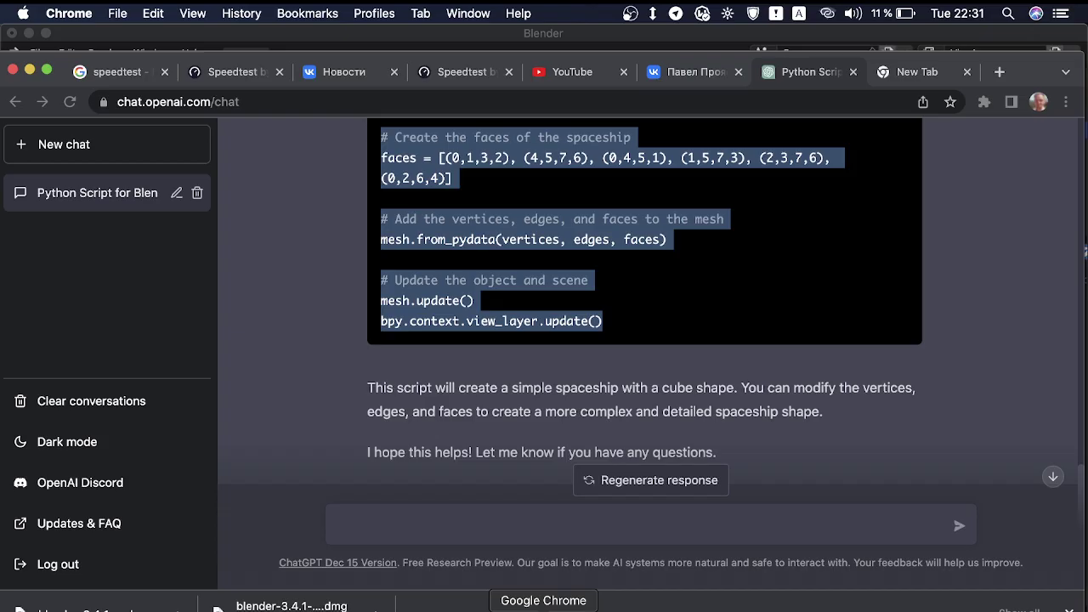
click(464, 529)
text(thiz )
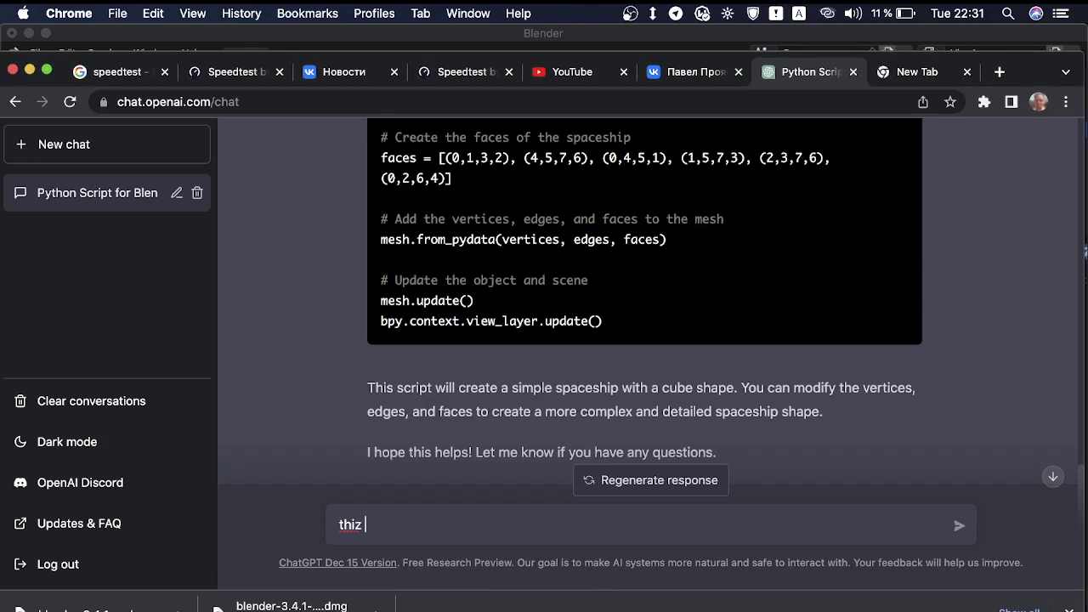
key(BackSpace)
key(BackSpace)
text(s is no)
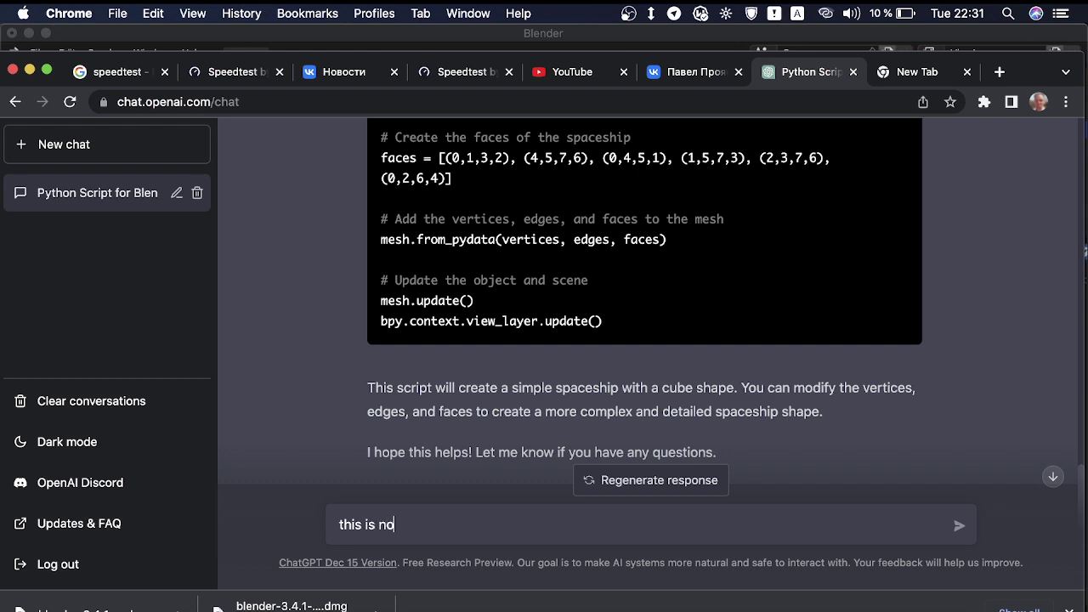
text(t s spac)
text(ds)
key(BackSpace)
key(BackSpace)
key(BackSpace)
text(ship but)
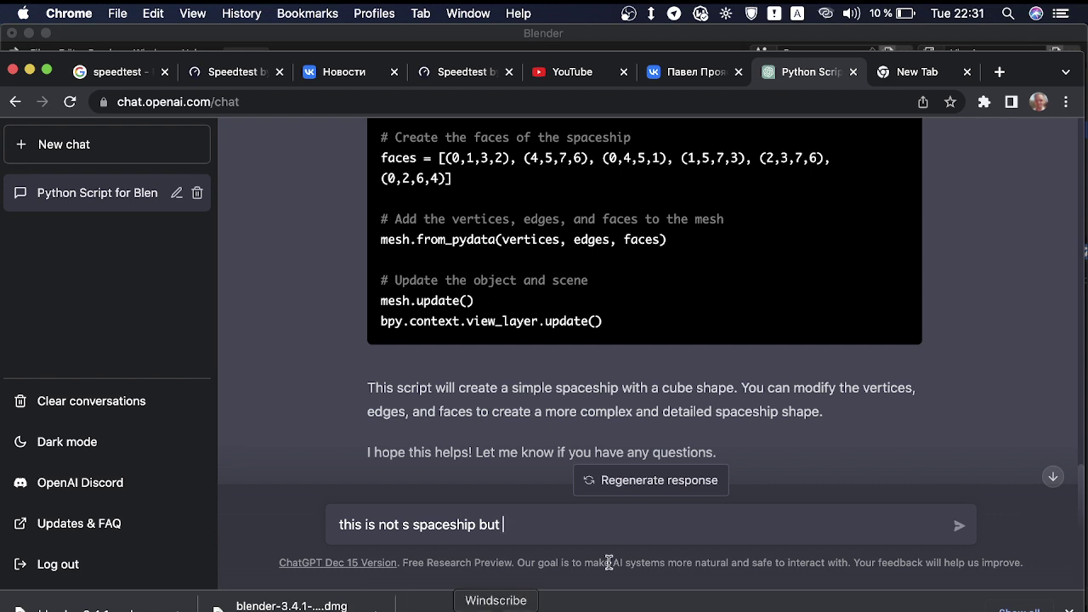
click(920, 72)
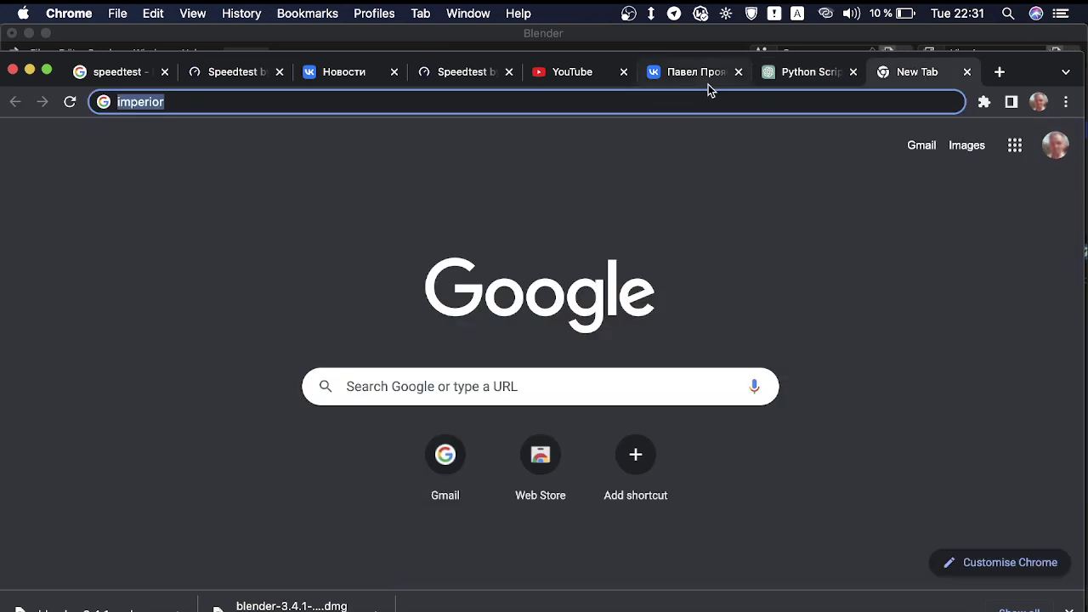
Google 'параллелепипед перевод', correcting the misspelled Russian query first
key(super+space)
text(gh)
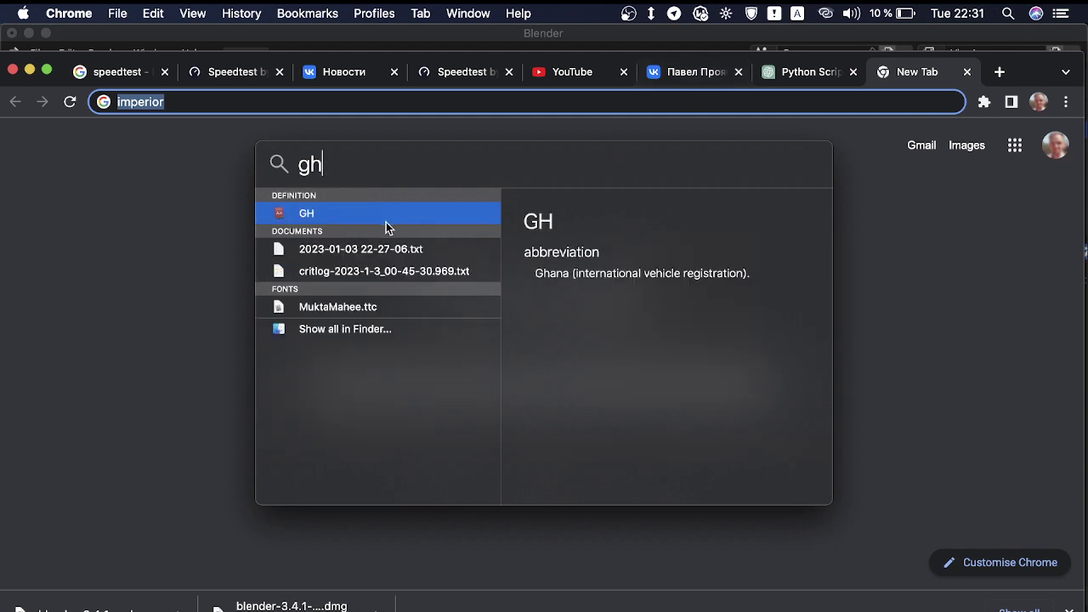
click(157, 220)
key(ctrl+space)
text(п)
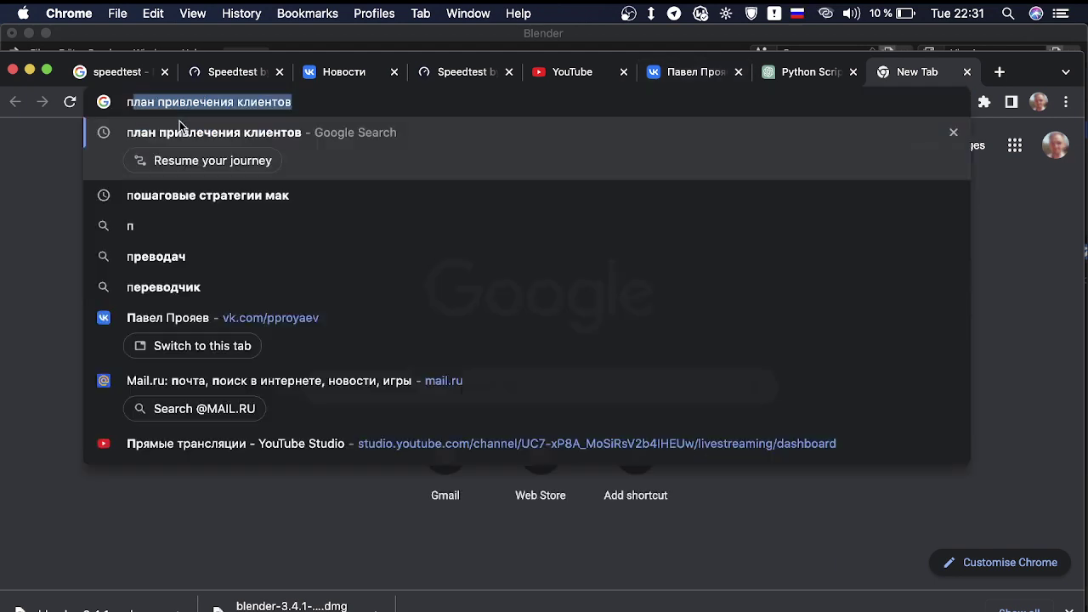
text(ряпоугол)
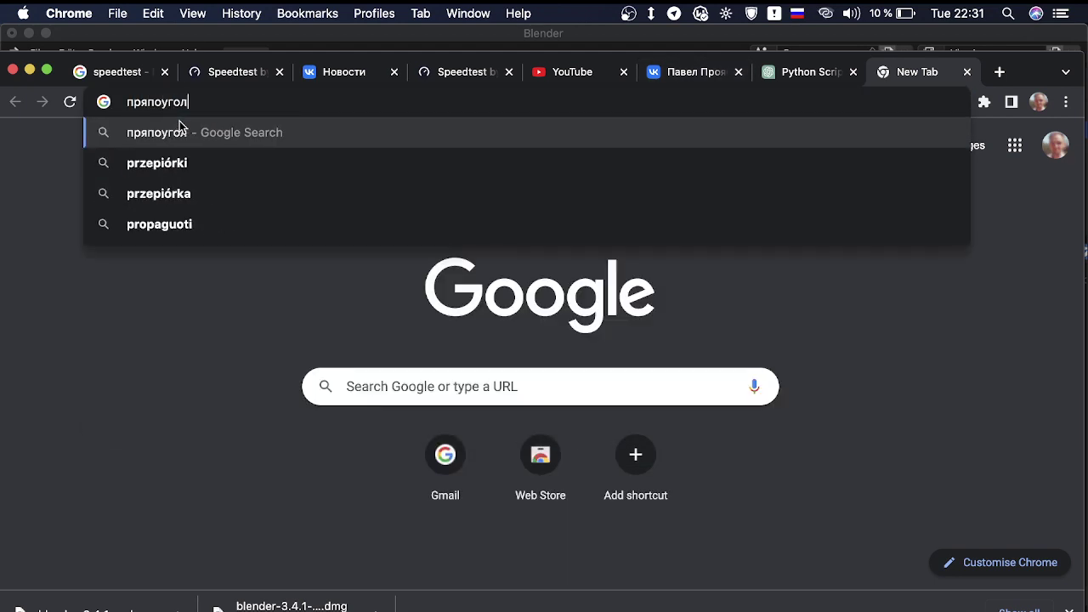
text(ьник превод)
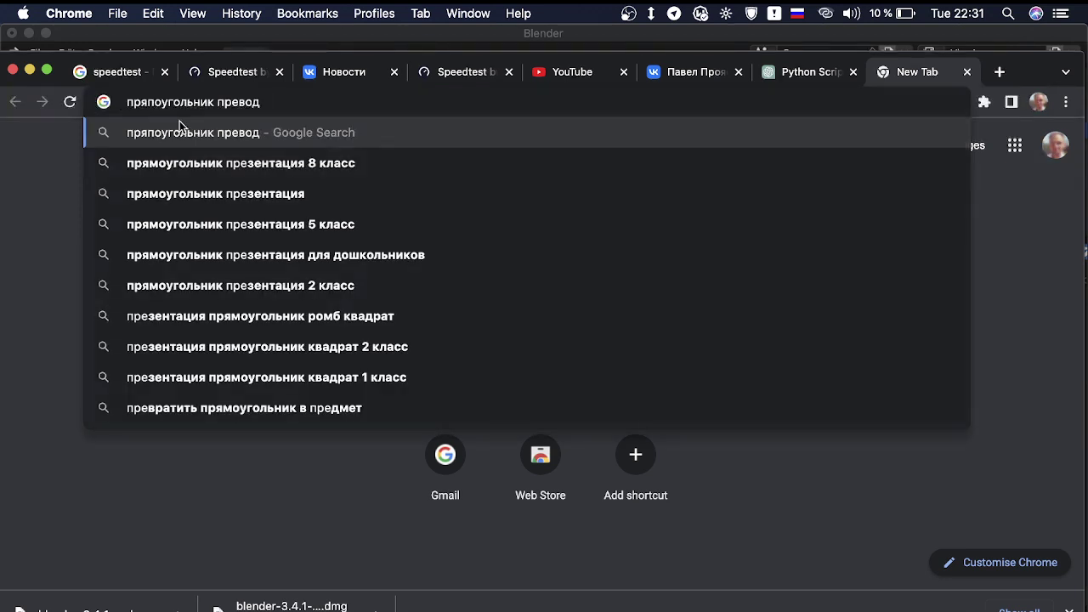
key(Return)
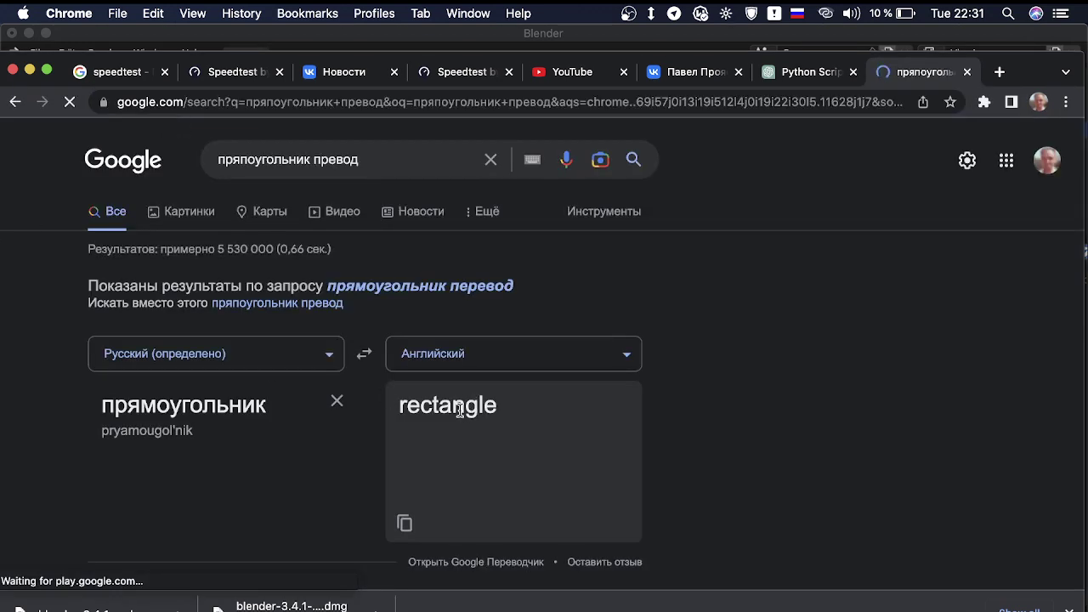
double_click(459, 407)
double_click(273, 169)
text(п)
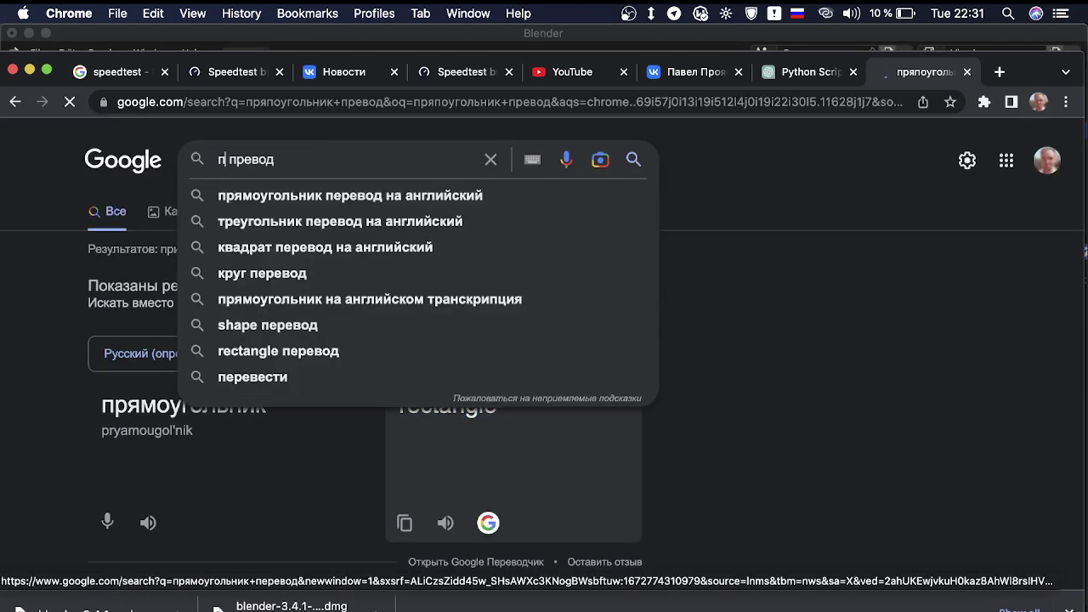
text(араллелепипед)
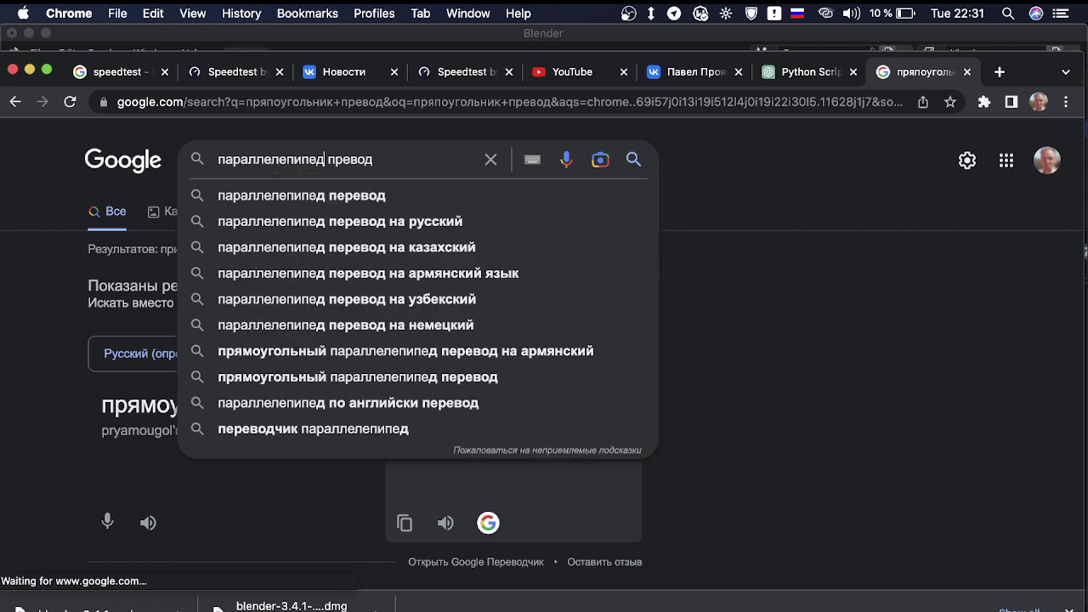
key(Return)
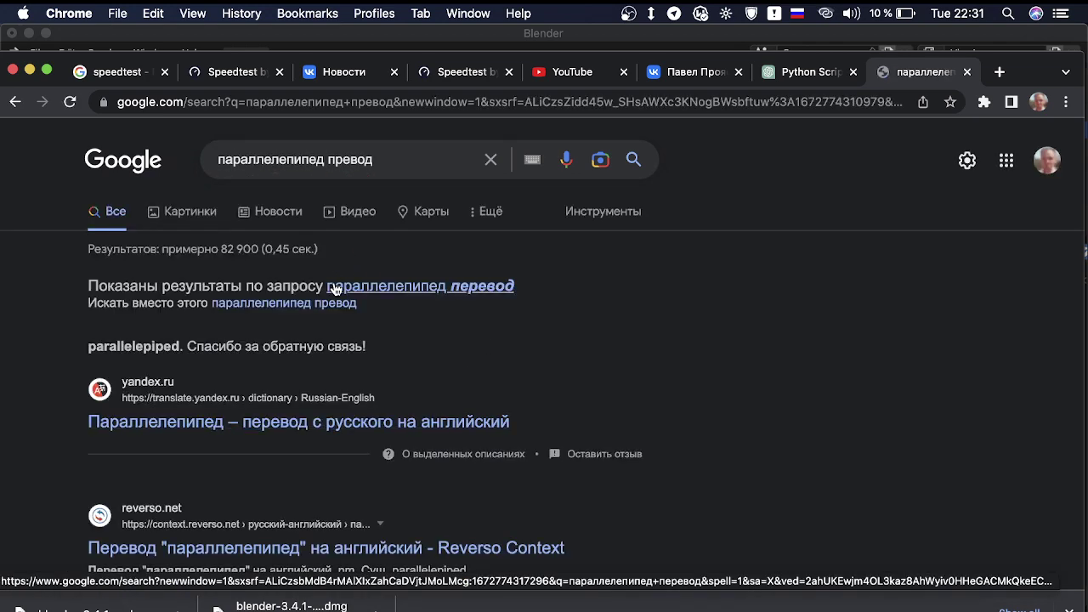
click(334, 287)
Open the Reverso Context translation result and close the Yandex translation tab
click(287, 366)
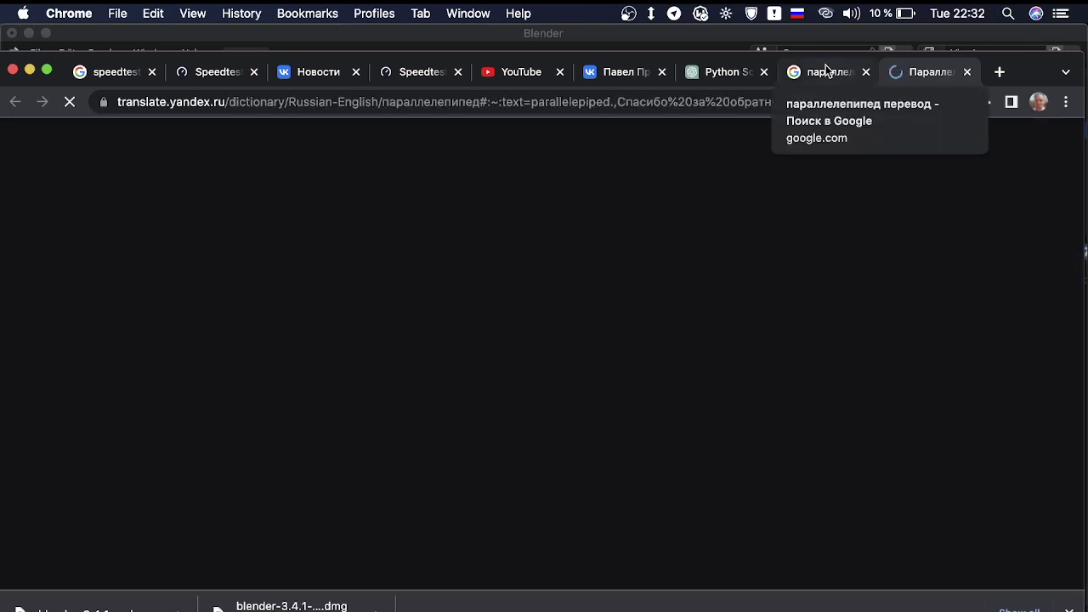
click(826, 74)
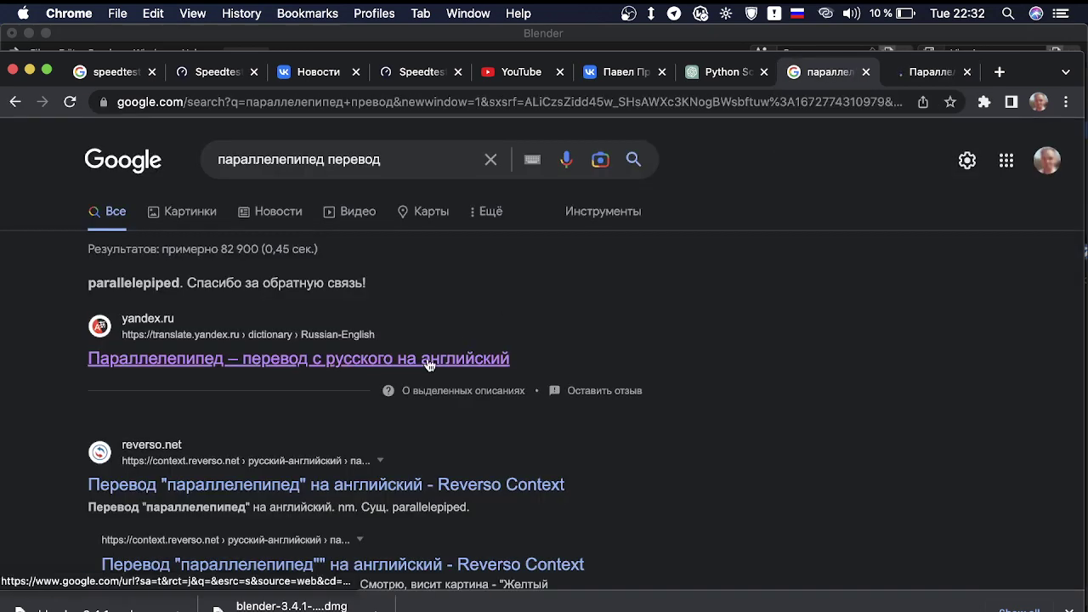
scroll(400, 384, down, 1)
click(355, 434)
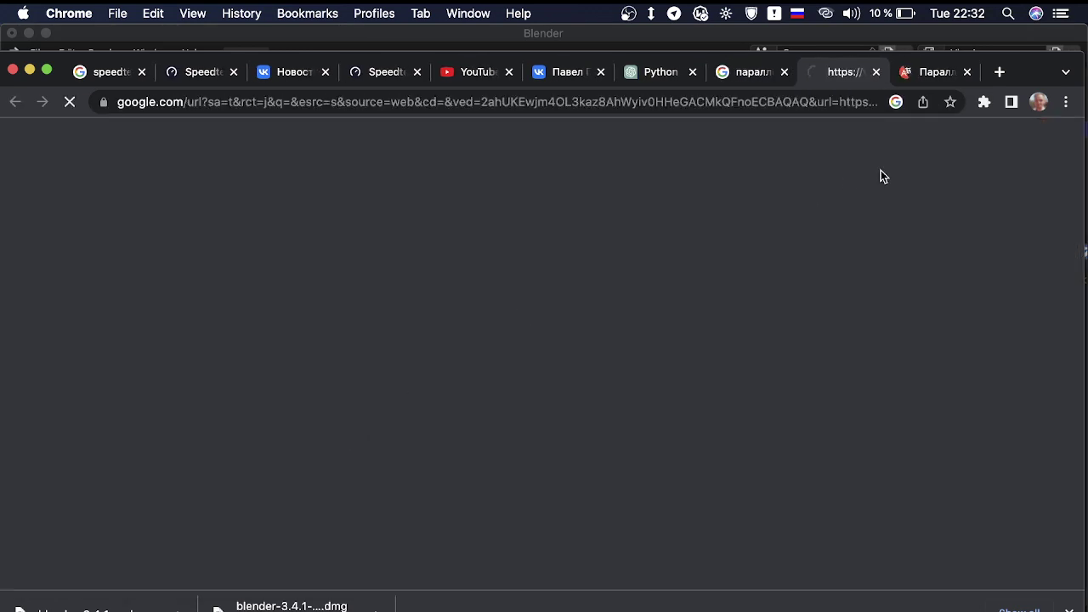
click(967, 73)
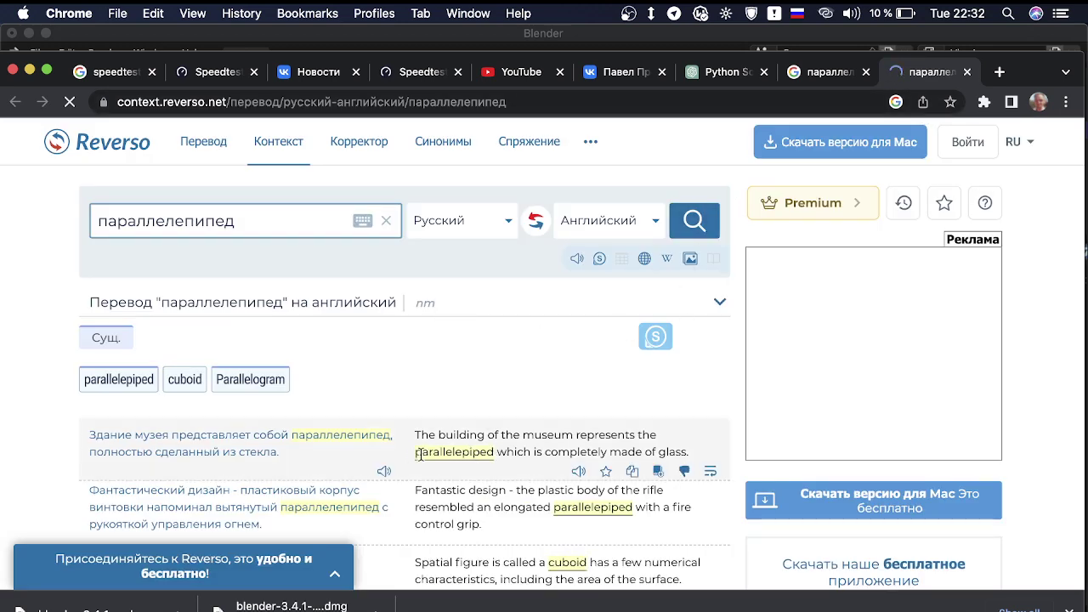
Copy 'parallelepiped' from a Reverso example sentence and return to the ChatGPT chat
drag(419, 455, 480, 463)
key(super+c)
right_click(481, 463)
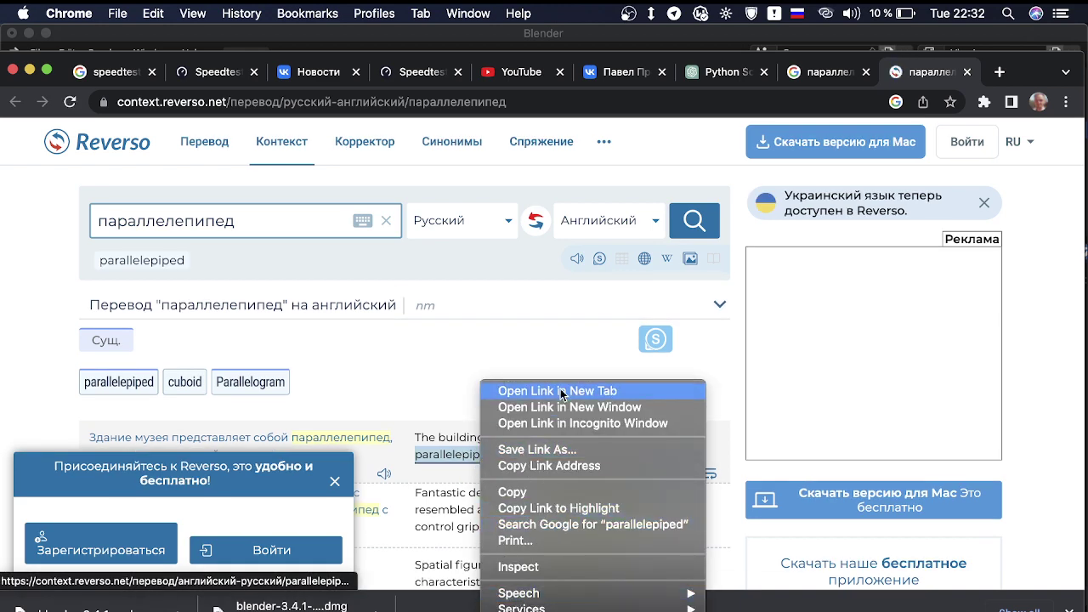
click(520, 493)
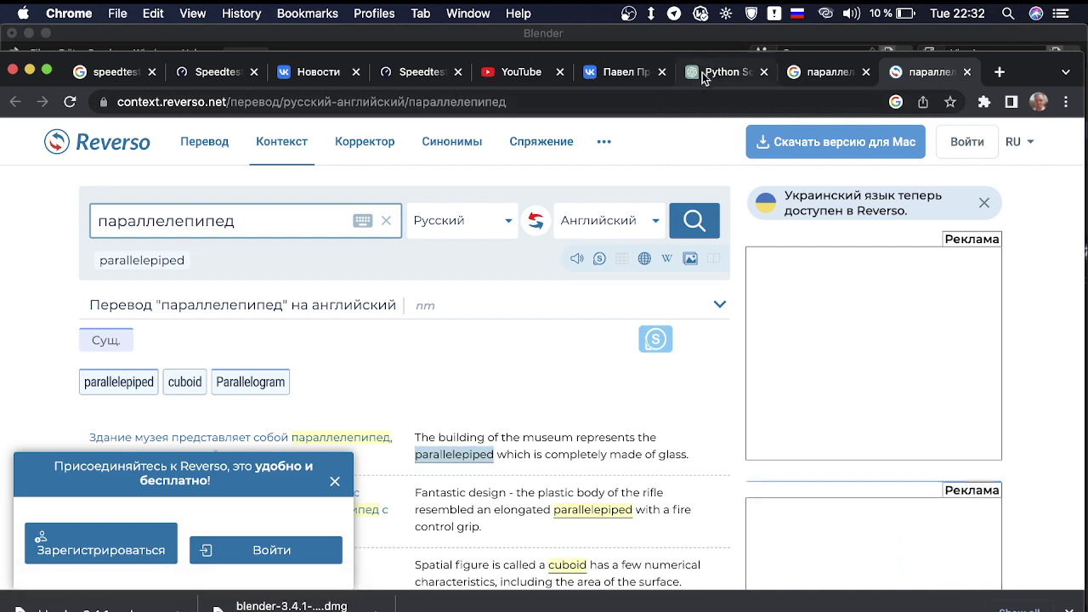
click(702, 72)
Paste 'parallelepiped' into the reply, ask for spaceship model code for Blender, and send it
right_click(510, 532)
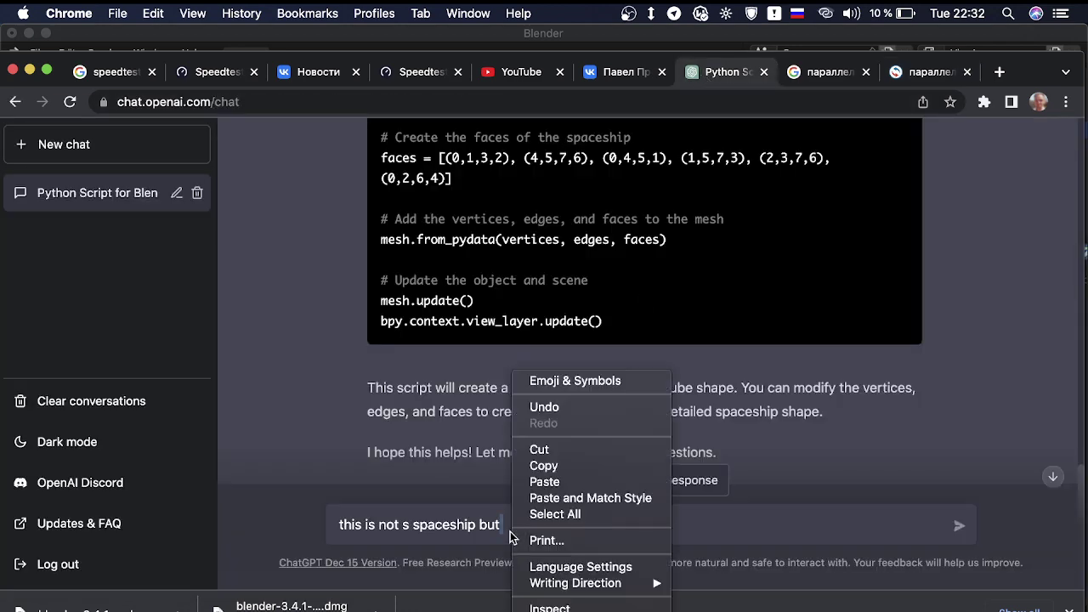
click(592, 482)
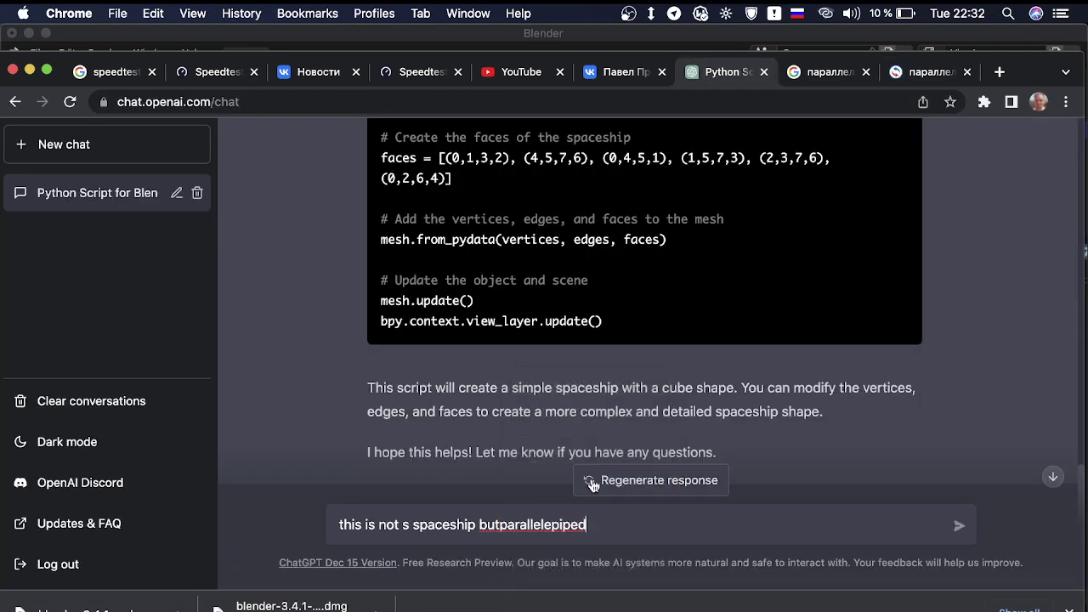
click(497, 526)
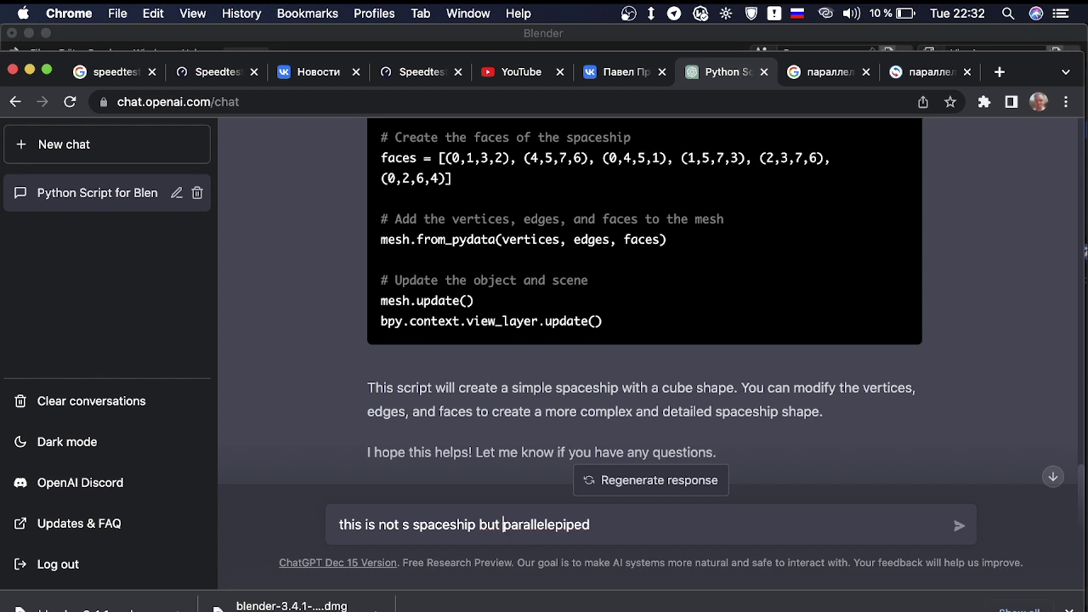
click(602, 534)
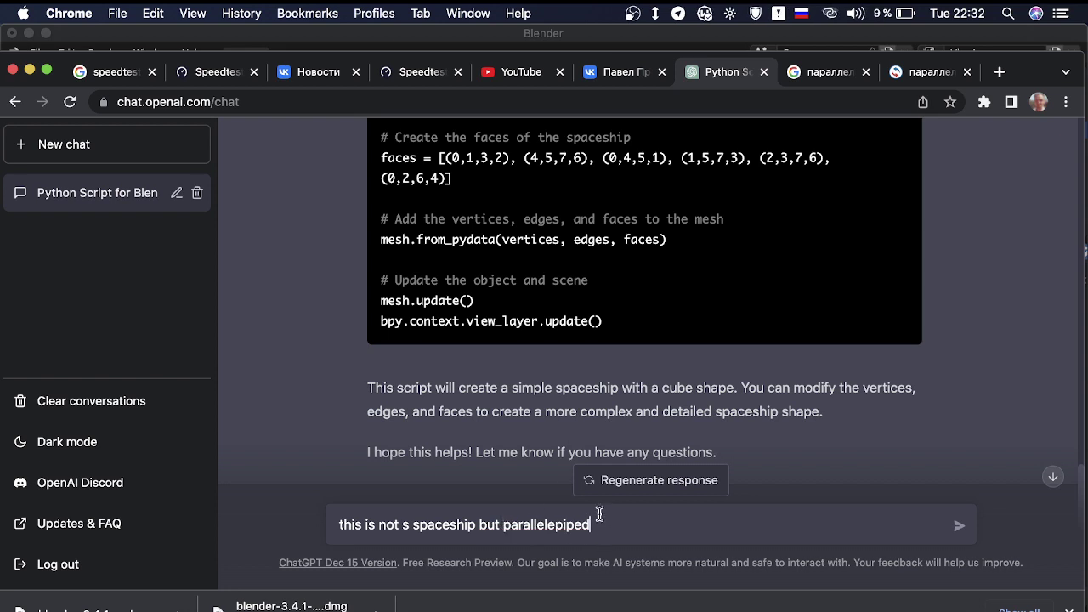
key(ctrl+space)
text(ca)
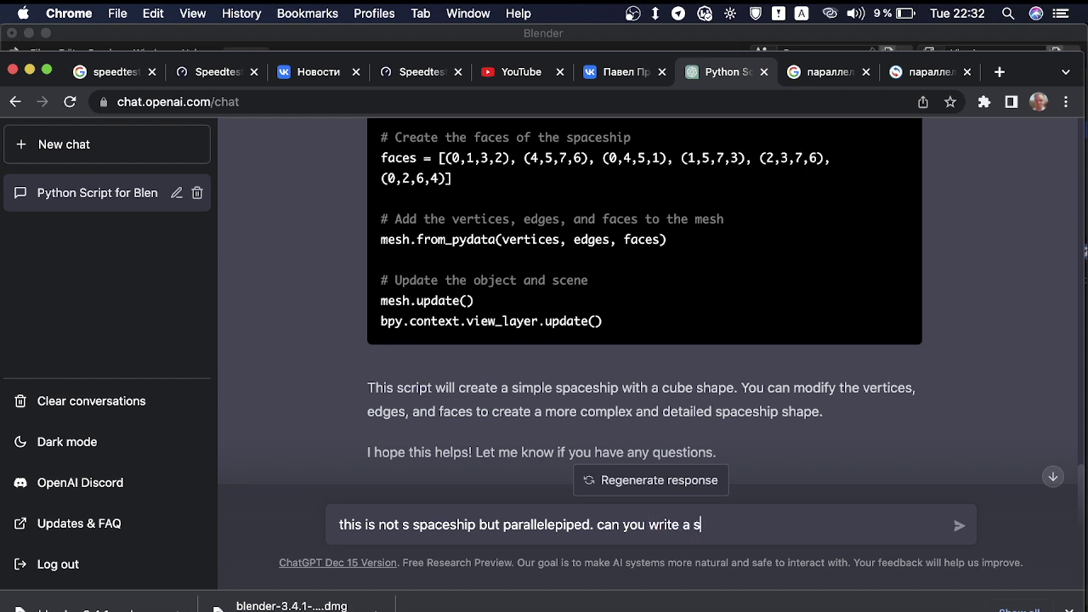
text(paceship m)
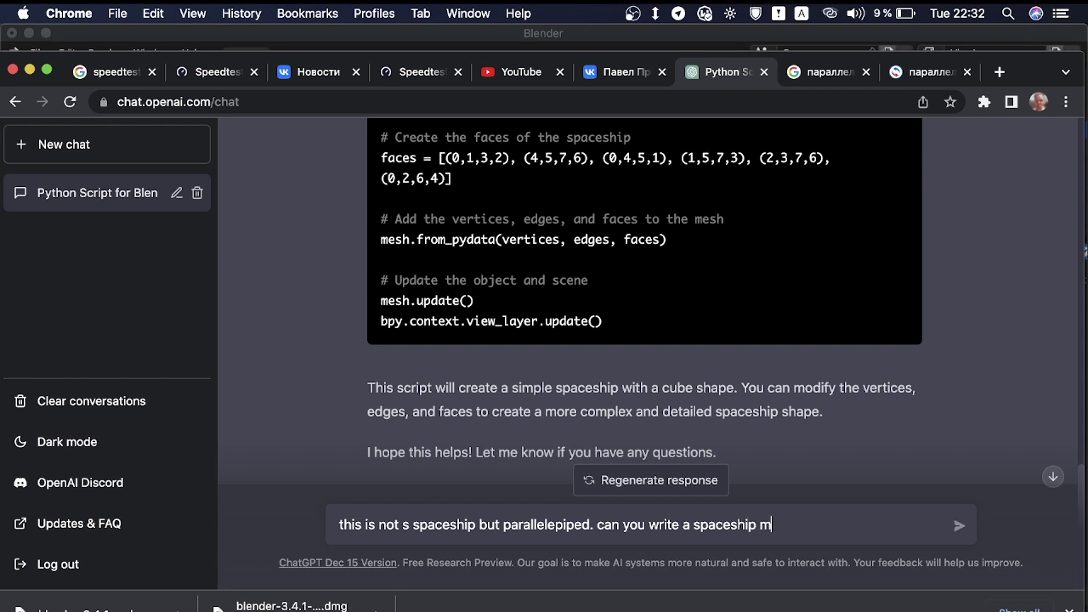
text(odel code for )
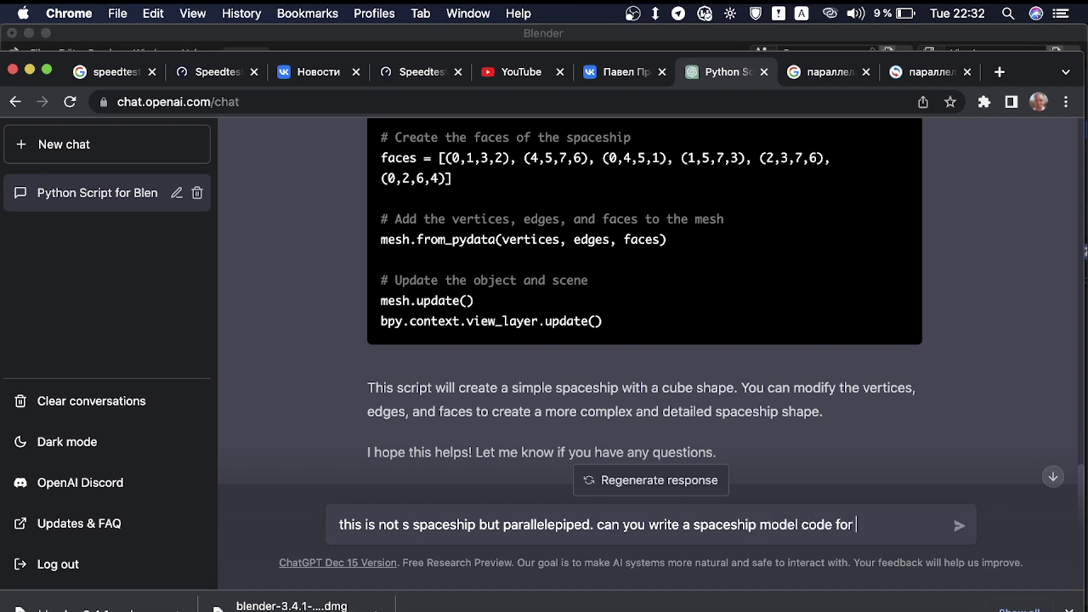
text(blemnd)
key(BackSpace)
click(590, 524)
click(923, 525)
text(p)
text(lease)
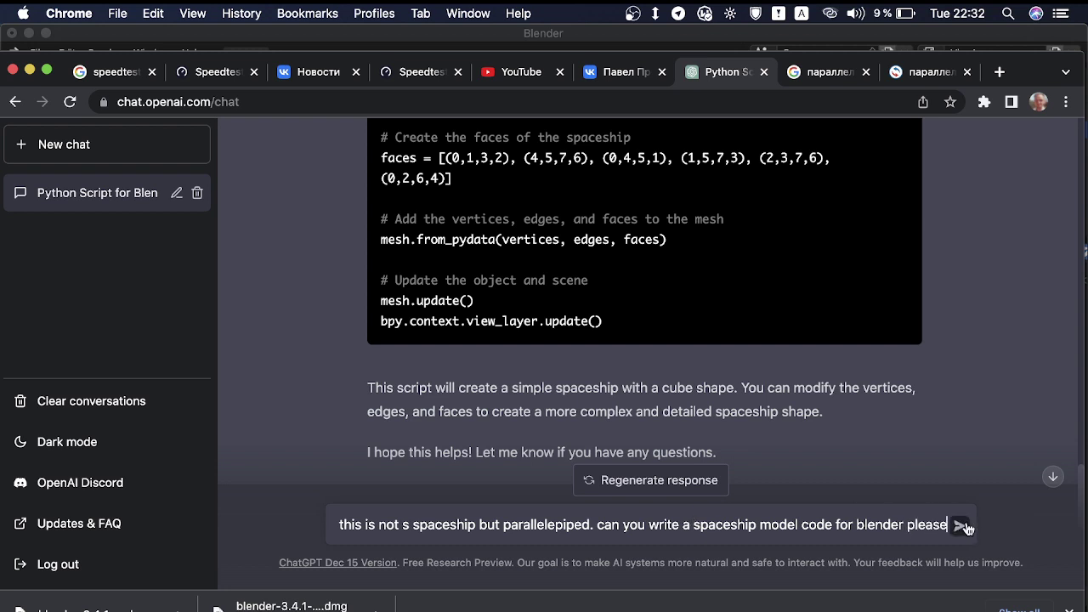
click(958, 527)
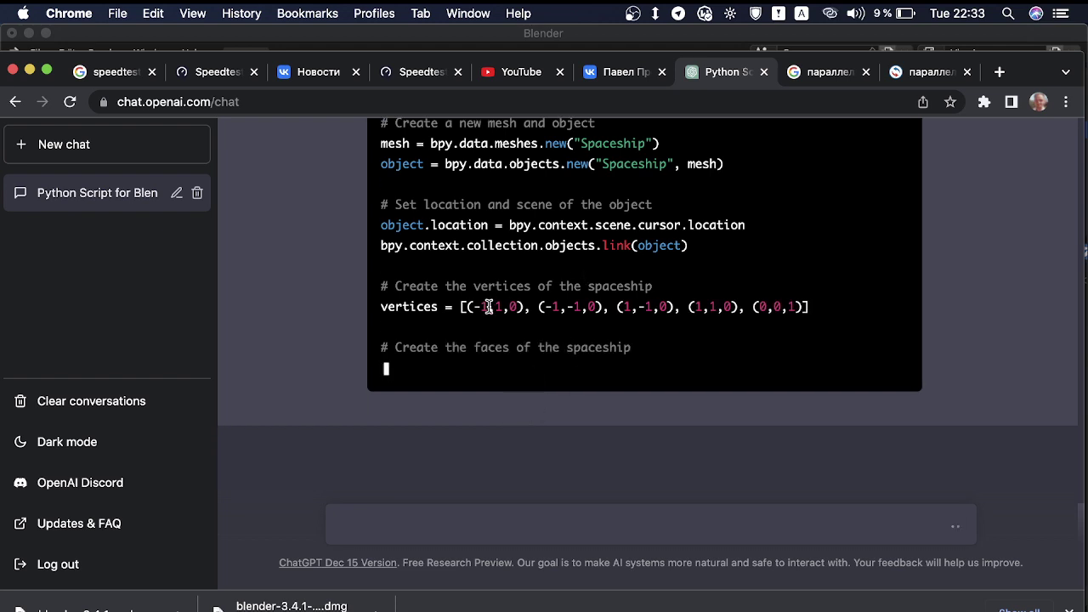
Highlight the old script's vertex definition lines 11–12 in Blender, then return to ChatGPT
click(734, 609)
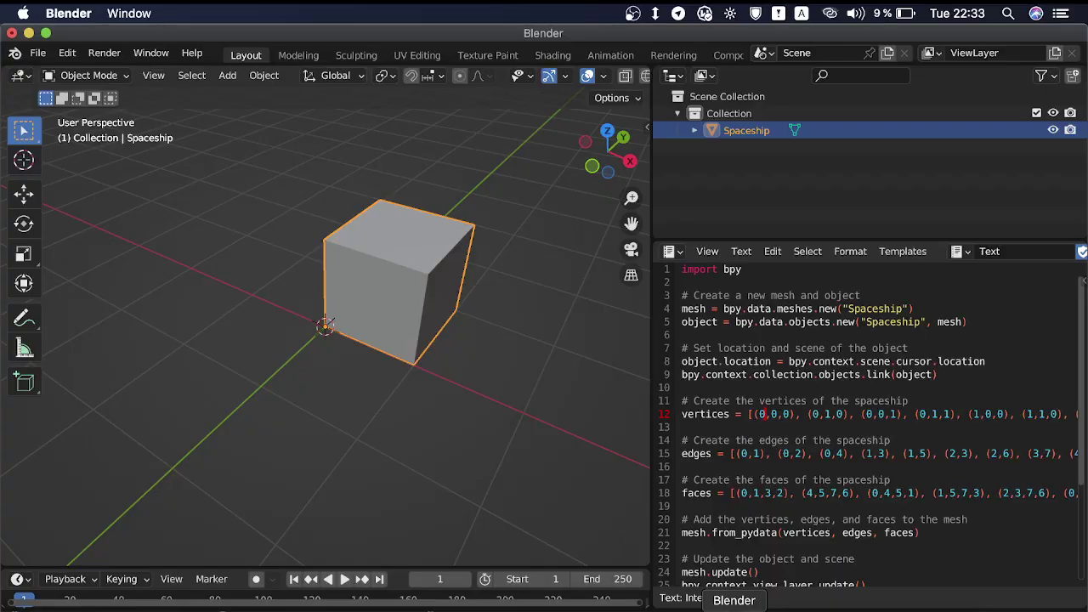
mouse_move(748, 401)
mouse_down()
mouse_move(892, 417)
mouse_move(1026, 414)
mouse_up()
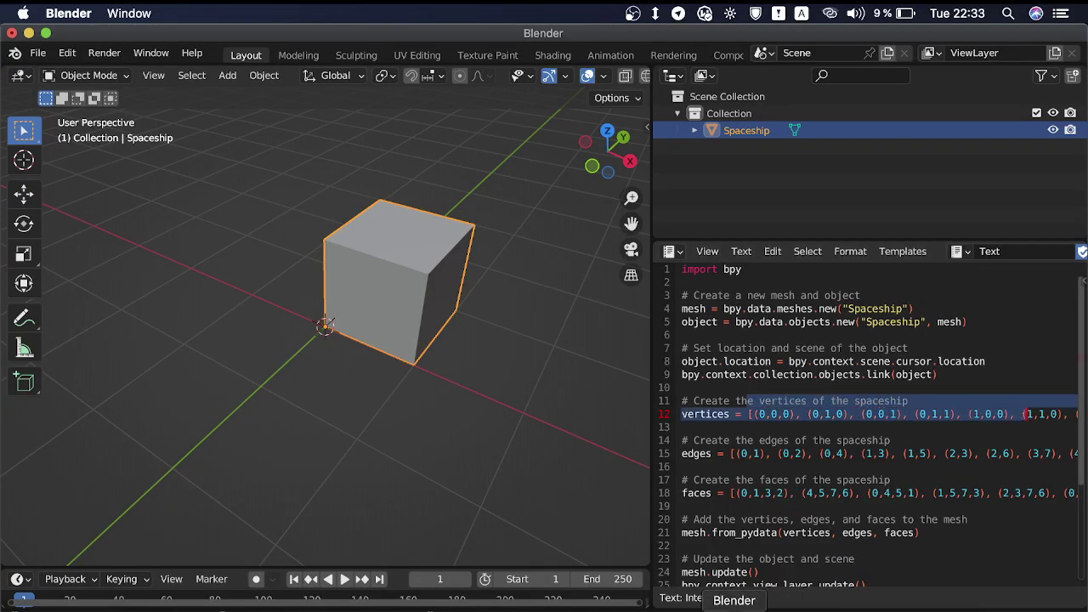
click(553, 608)
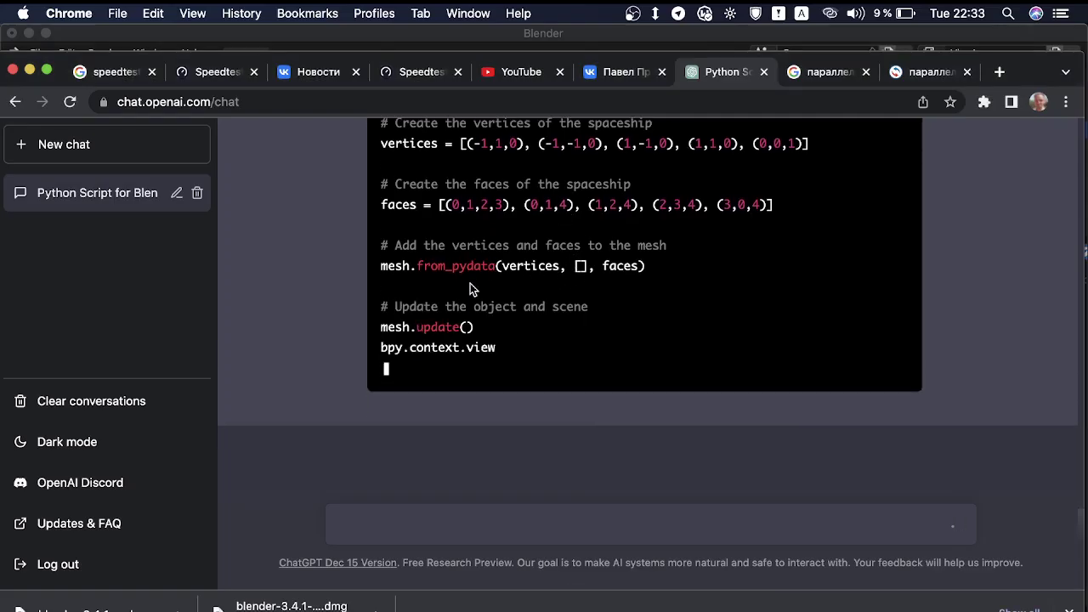
Select and copy ChatGPT's revised pyramid script from 'import bpy' to the last line, then return to Blender
drag(663, 330, 514, 262)
scroll(513, 262, up, 5)
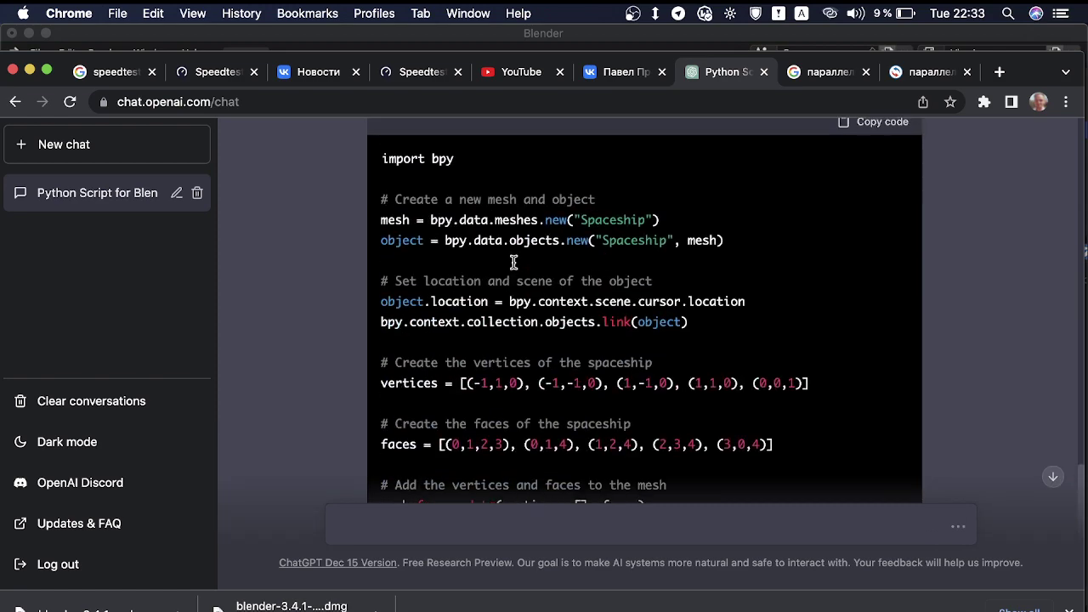
drag(384, 236, 475, 332)
key(ctrl+c)
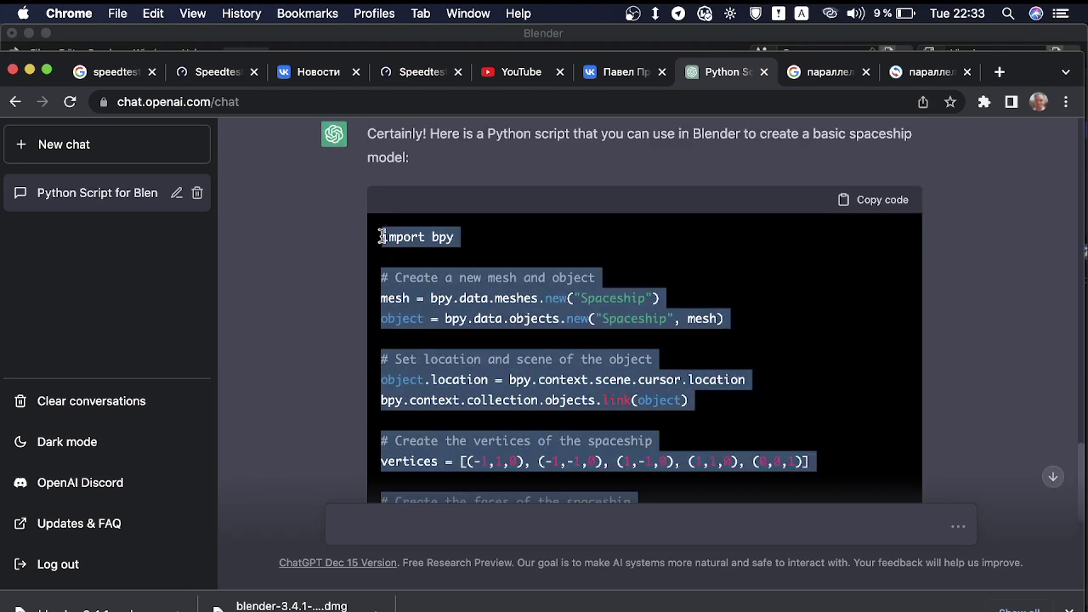
scroll(475, 329, down, 4)
scroll(475, 328, up, 2)
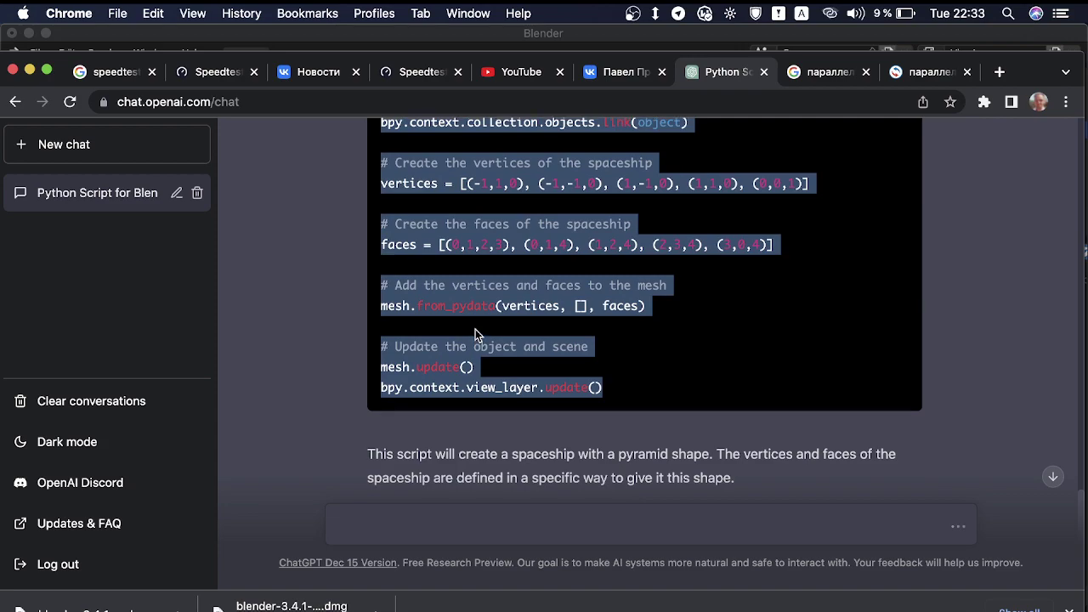
click(730, 609)
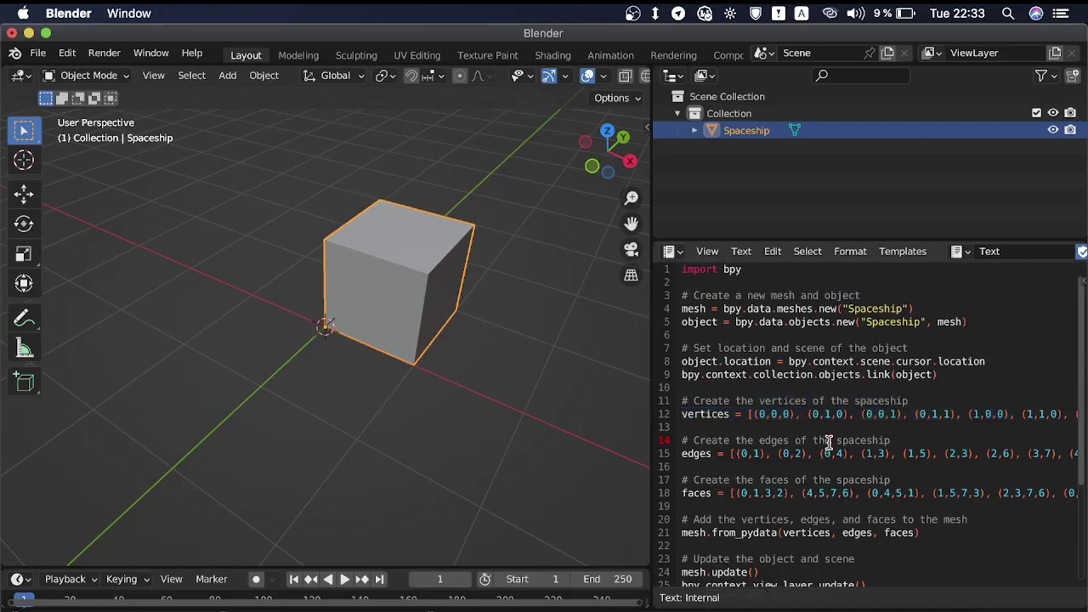
Replace the Text Editor's cube script with the pasted pyramid code and run it
key(ctrl+a)
key(ctrl+v)
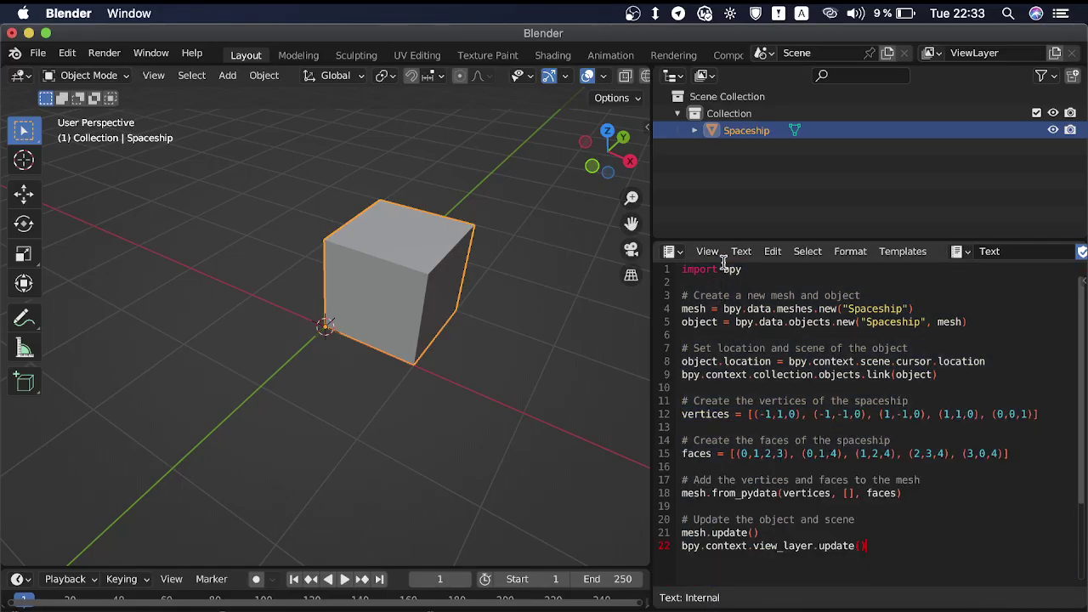
click(748, 252)
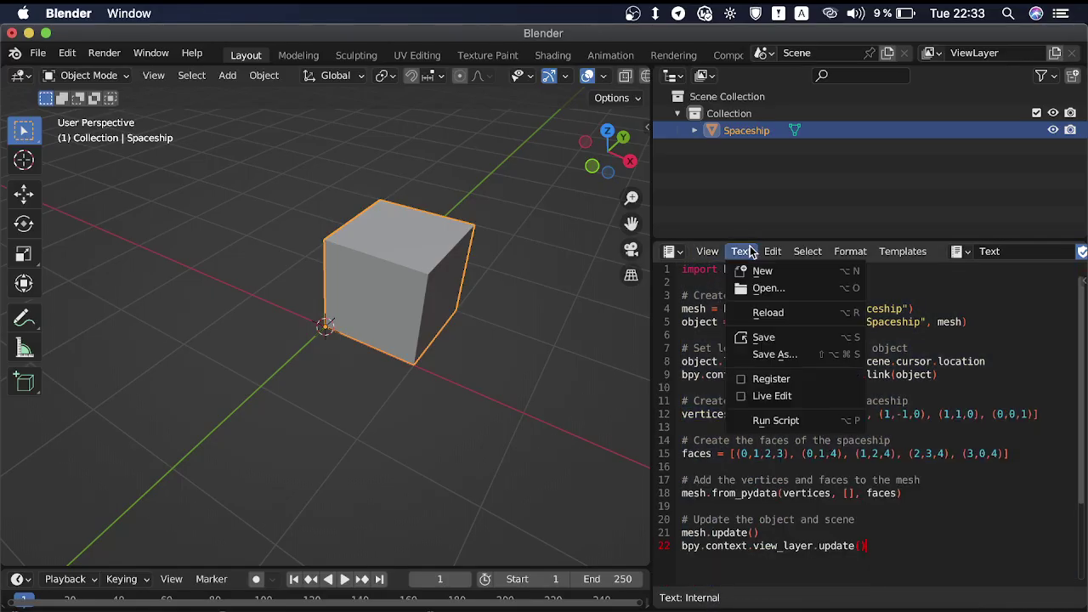
click(776, 422)
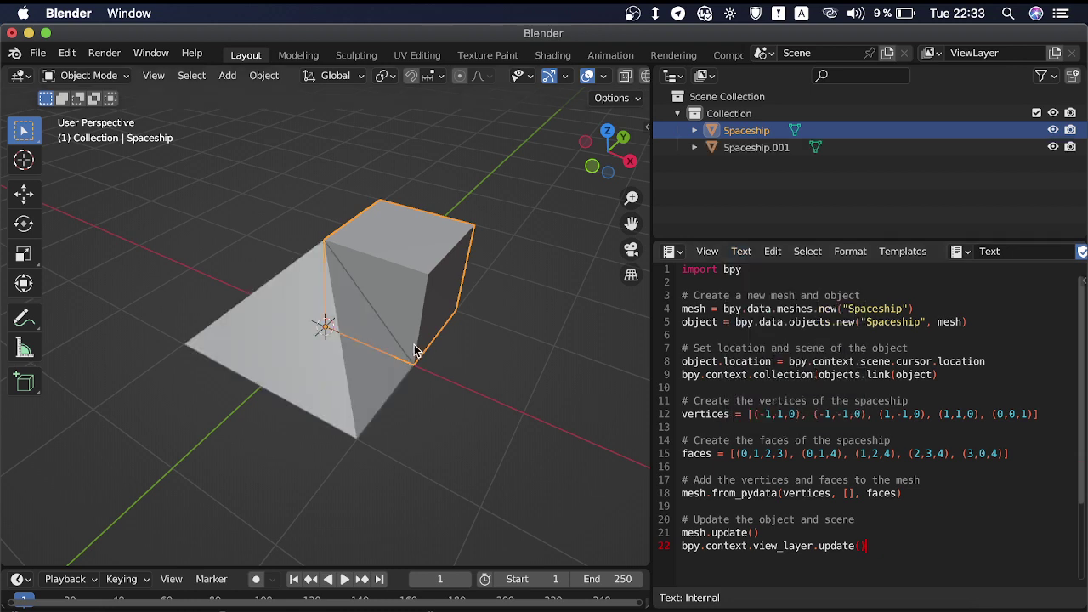
Select the new pyramid Spaceship.001, clear the selection, then put the caret in ChatGPT's message field
click(384, 406)
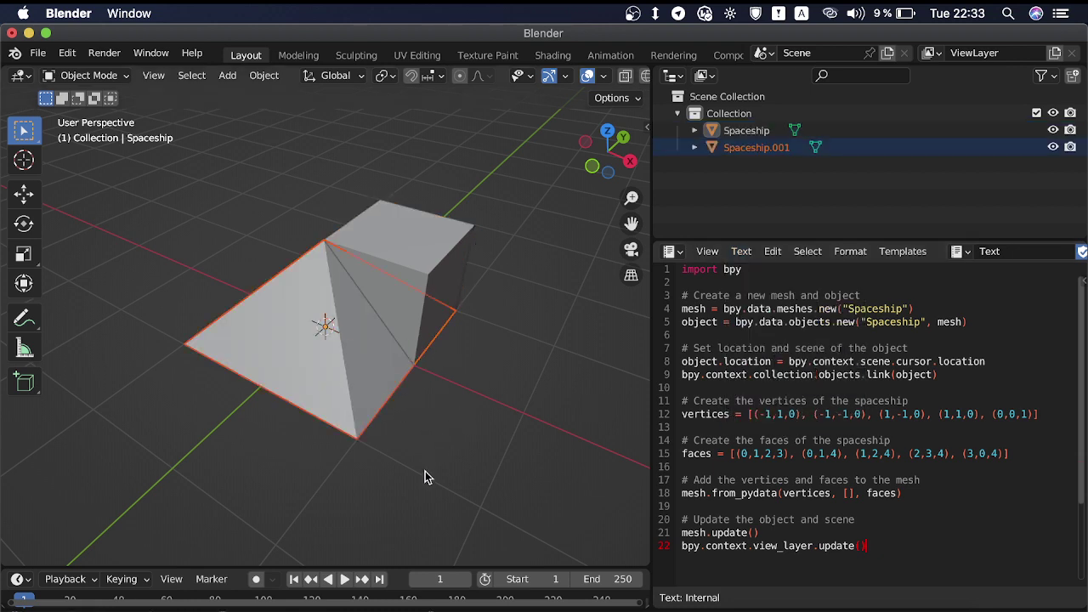
drag(425, 471, 476, 427)
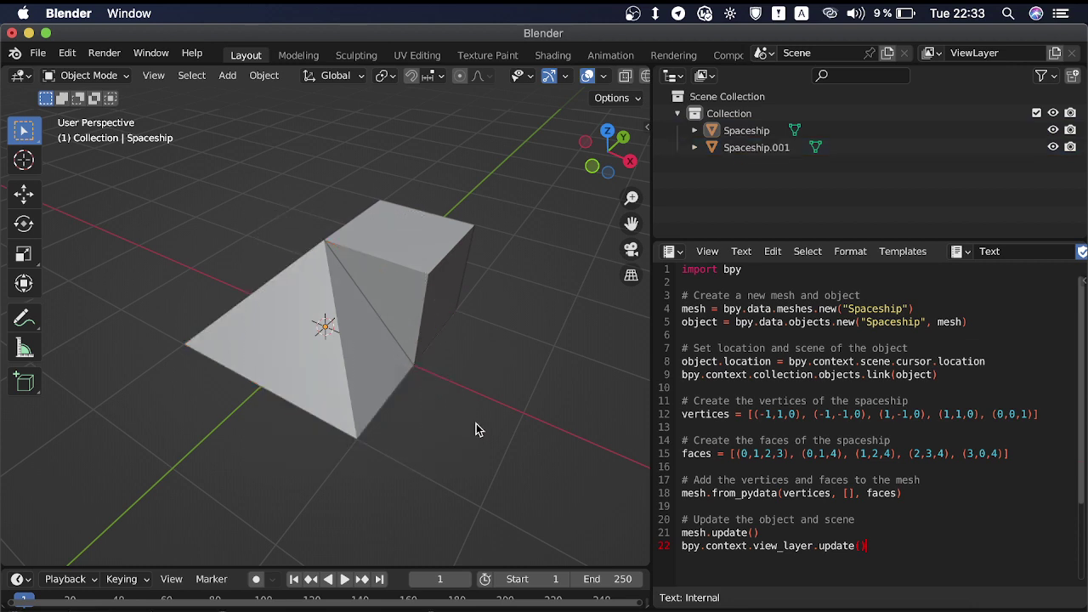
click(544, 601)
click(495, 517)
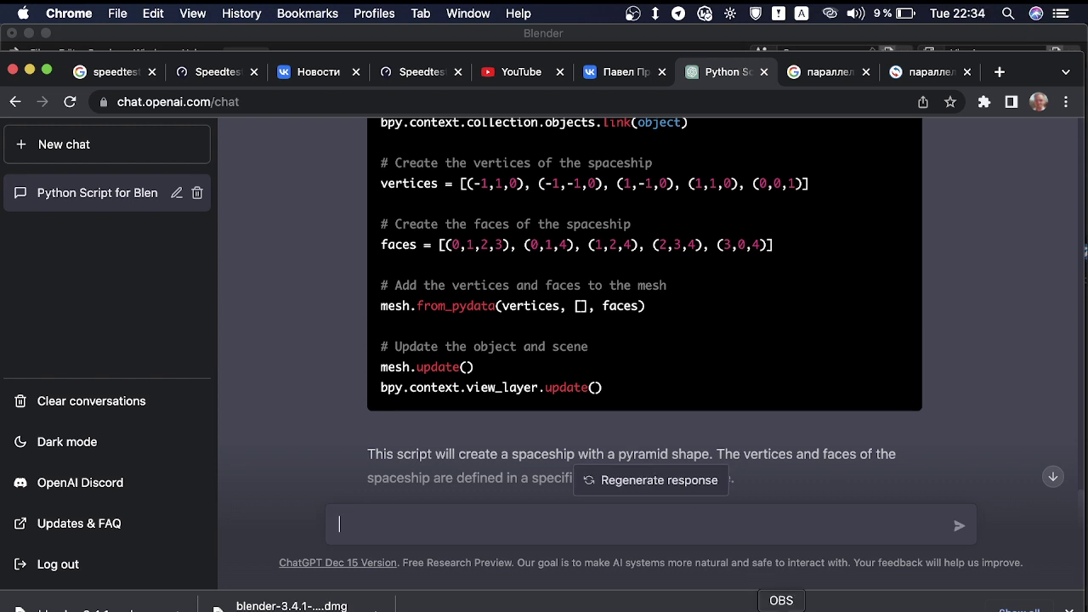
Bring Blender forward to show the cube Spaceship beside the wedge-shaped Spaceship.001
click(734, 609)
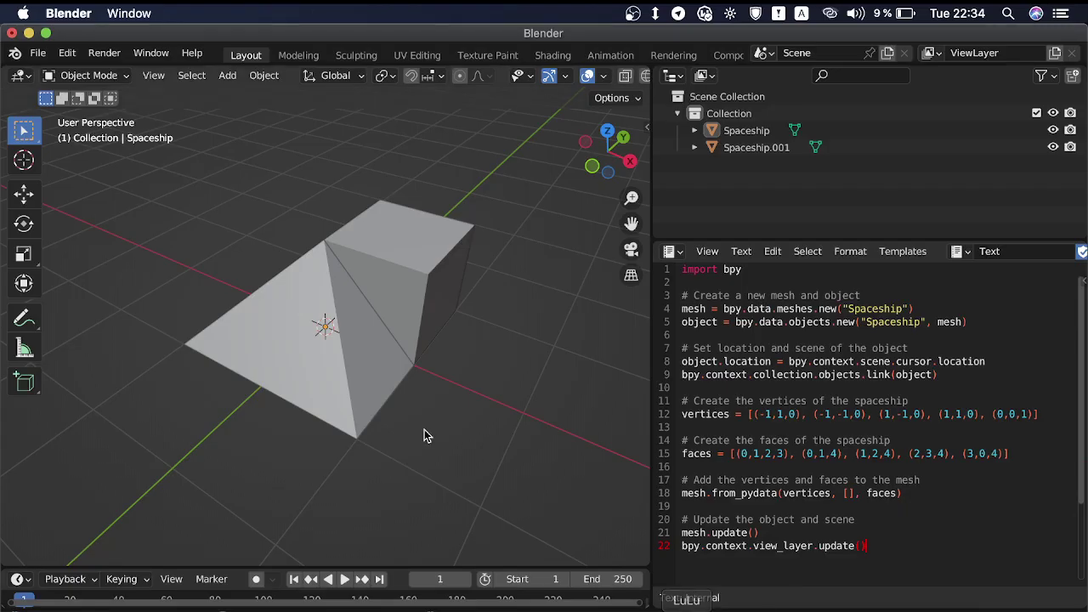